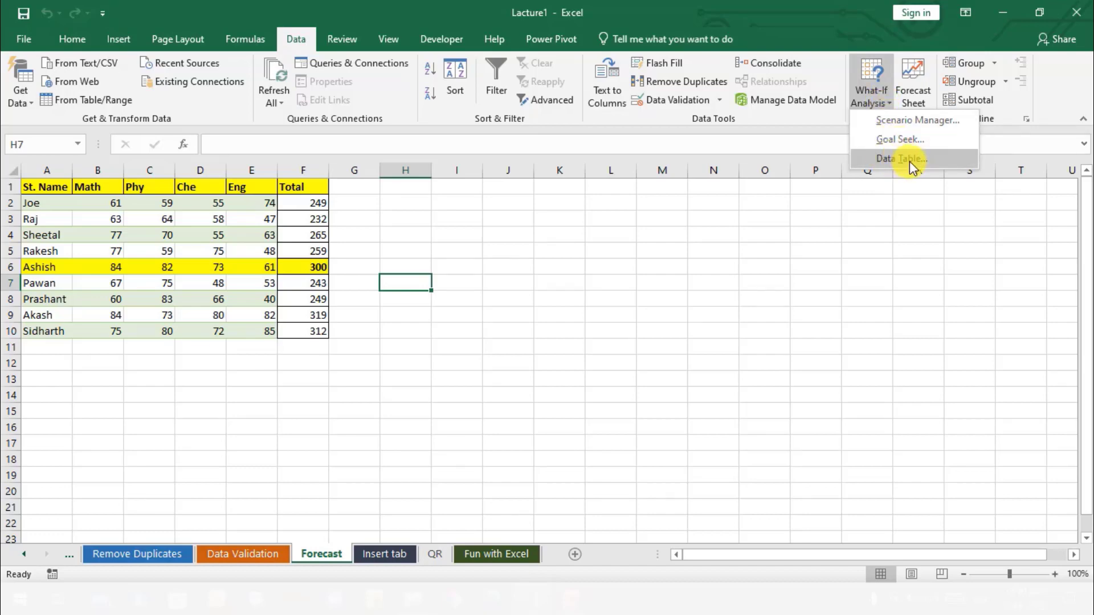
# Step: Enter the numbers 1 to 6 across row 3, from cell J3 to O3
pyautogui.click(588, 265)
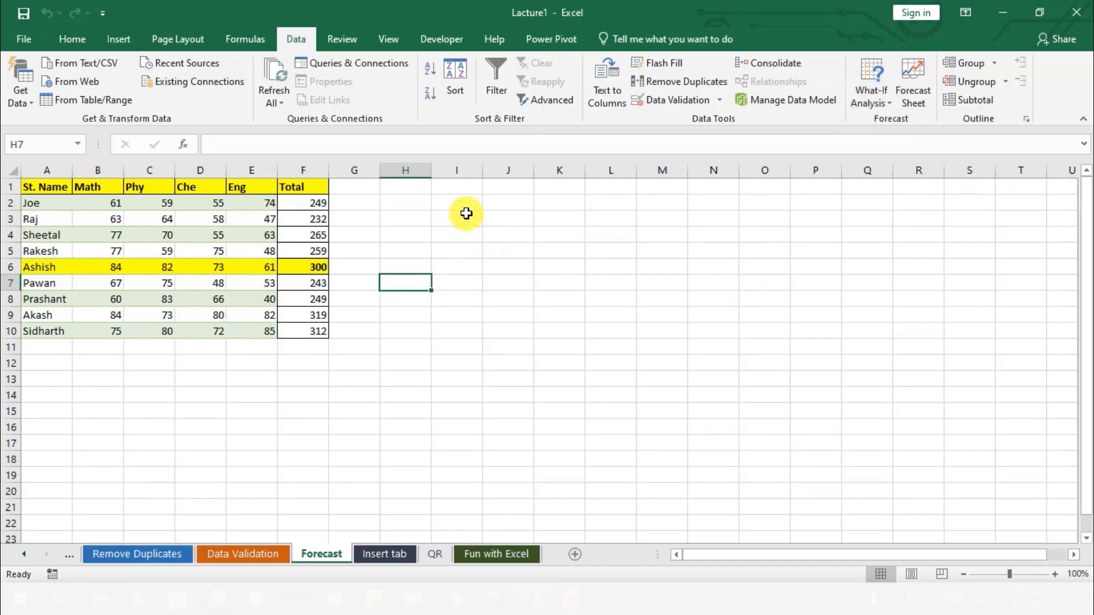
pyautogui.click(507, 214)
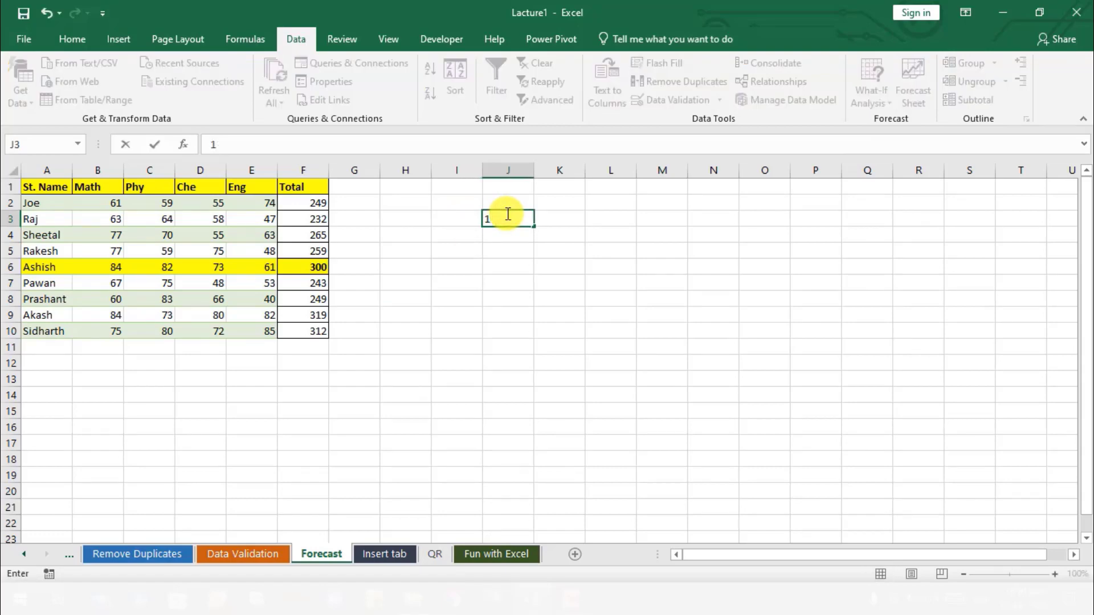
pyautogui.press('BackSpace')
pyautogui.press('Tab')
pyautogui.write('2\t3\t4\t5\t')
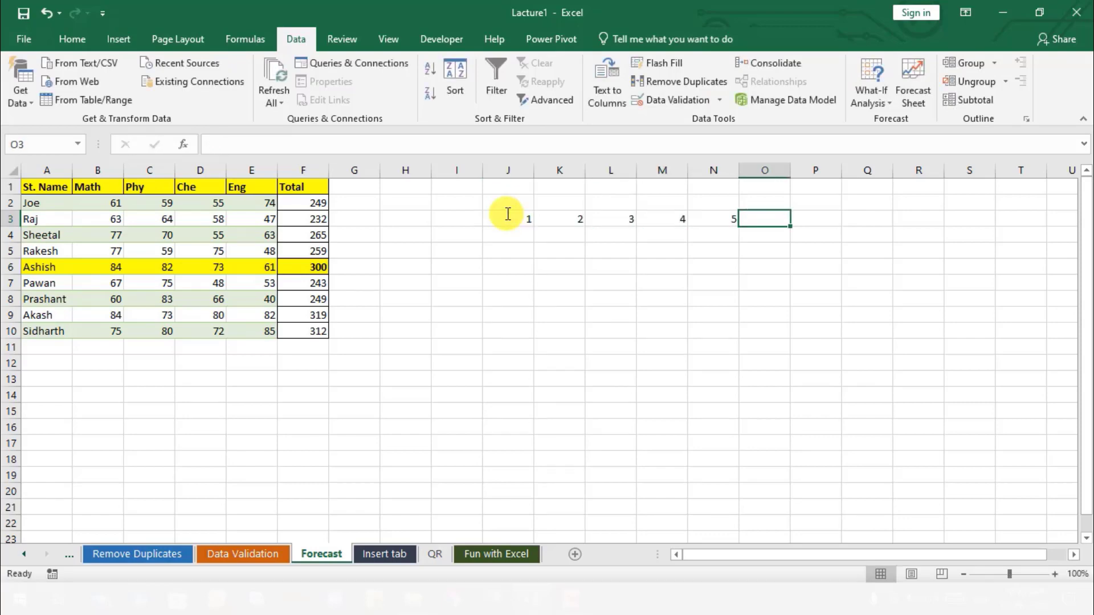
pyautogui.write('6')
pyautogui.press('Return')
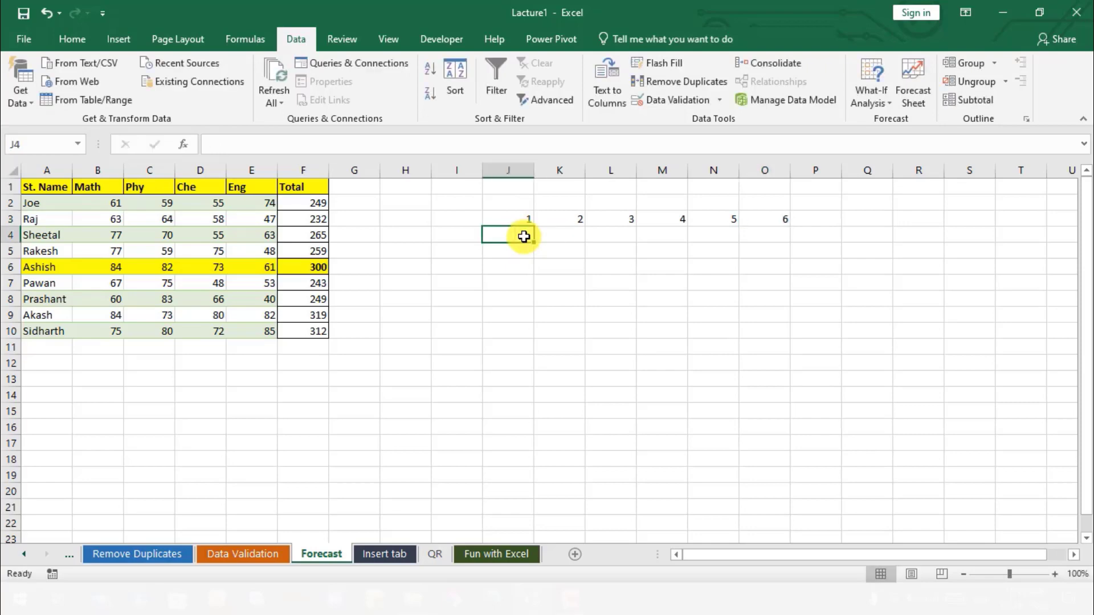
# Step: Enter the numbers 2 to 10 down column J, from cell J4 to J12
pyautogui.write('2')
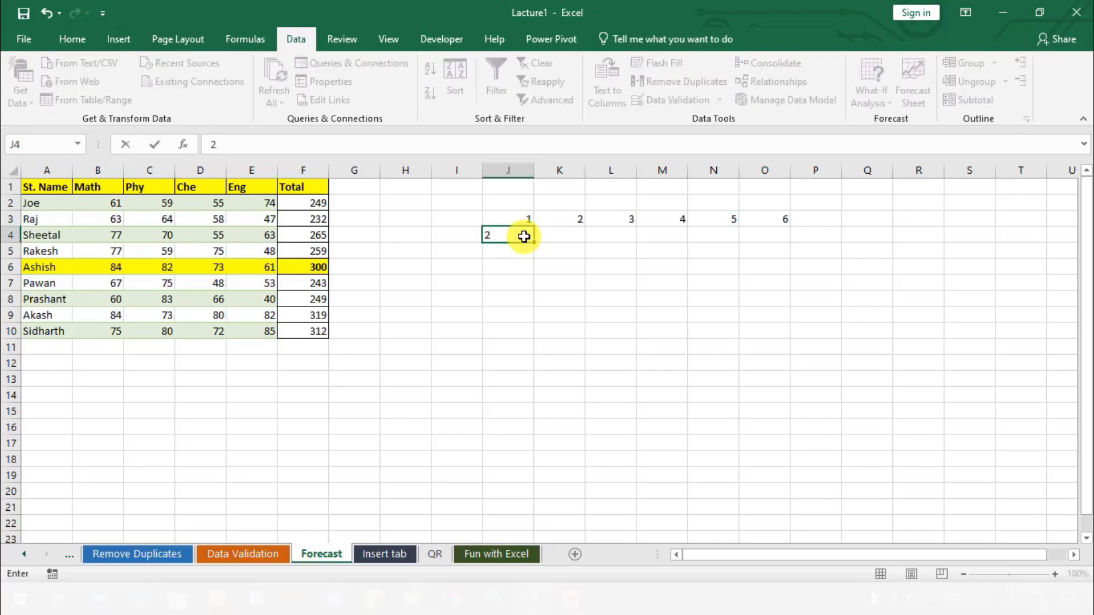
pyautogui.press('Return')
pyautogui.write('3')
pyautogui.press('Return')
pyautogui.write('4')
pyautogui.press('Return')
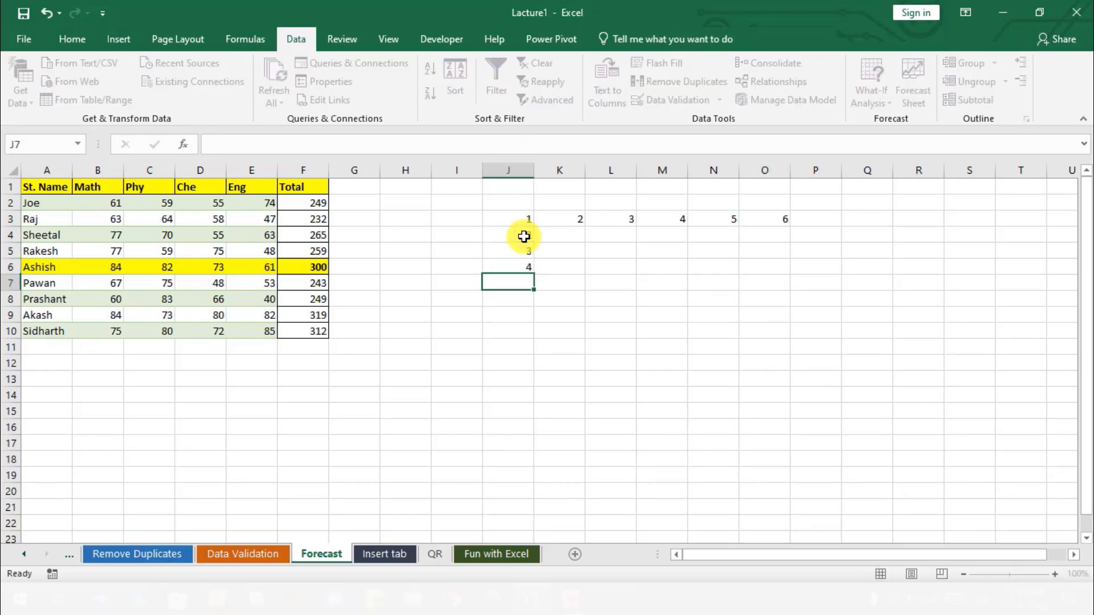
pyautogui.write('56')
pyautogui.press('Return')
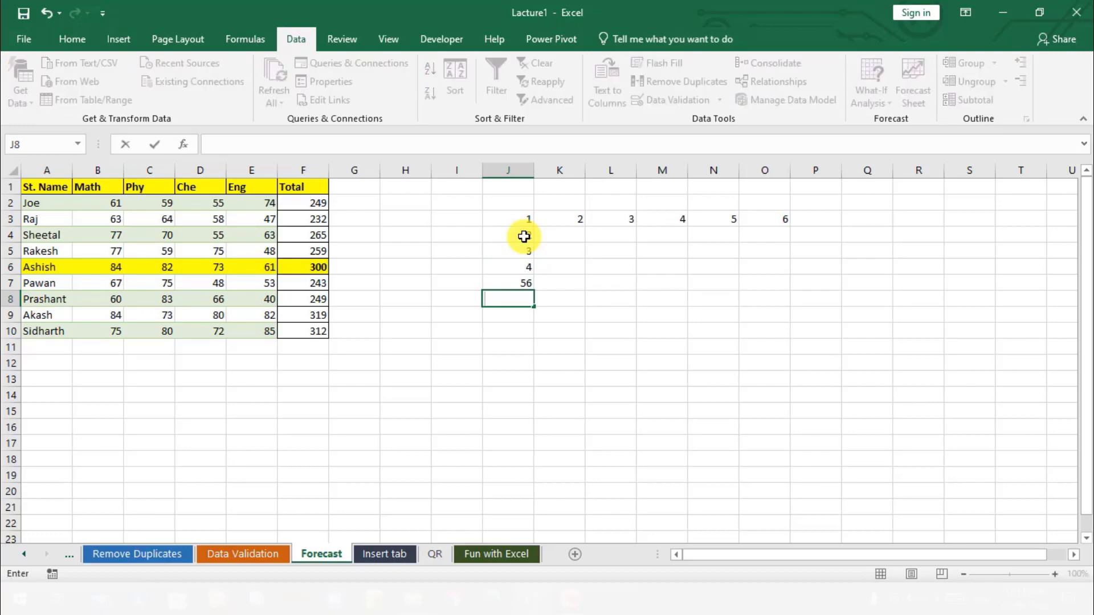
pyautogui.click(525, 284)
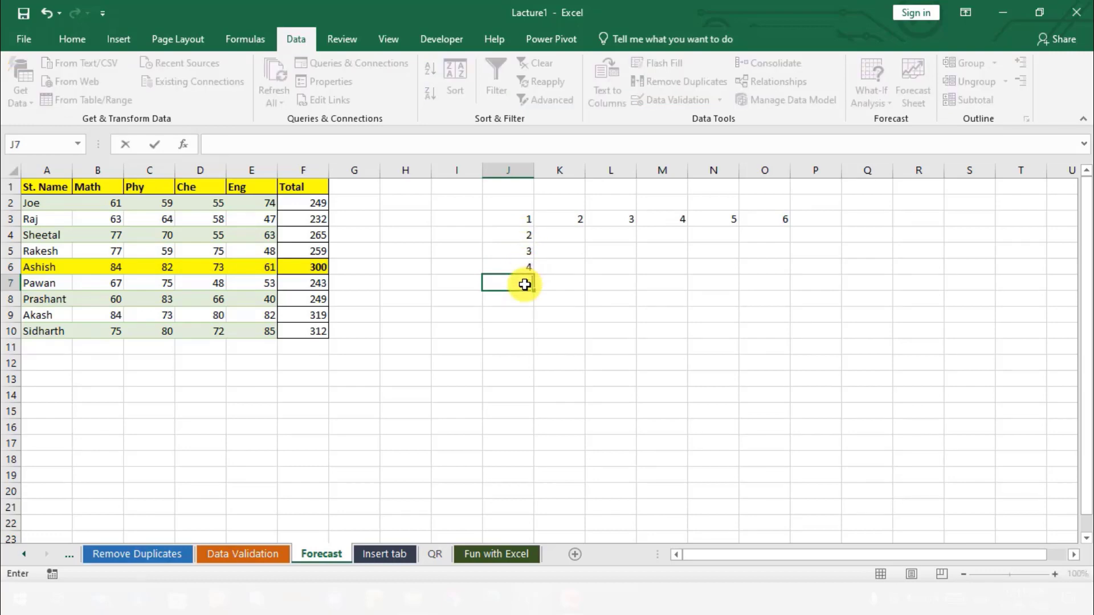
pyautogui.write('5')
pyautogui.press('Return')
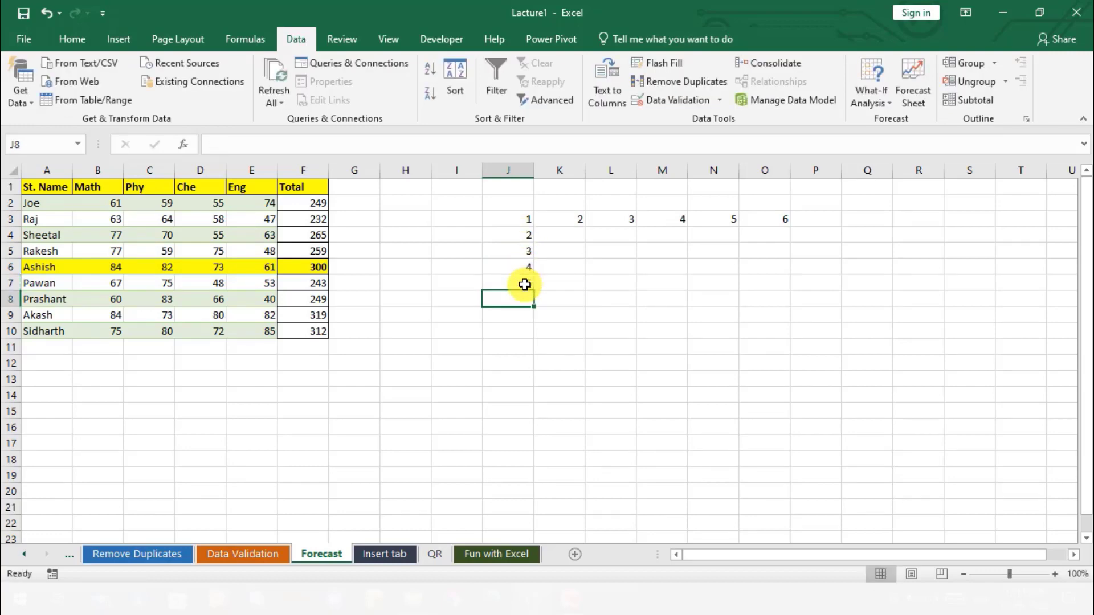
pyautogui.write('6')
pyautogui.press('Return')
pyautogui.write('7')
pyautogui.press('Return')
pyautogui.write('8')
pyautogui.press('Return')
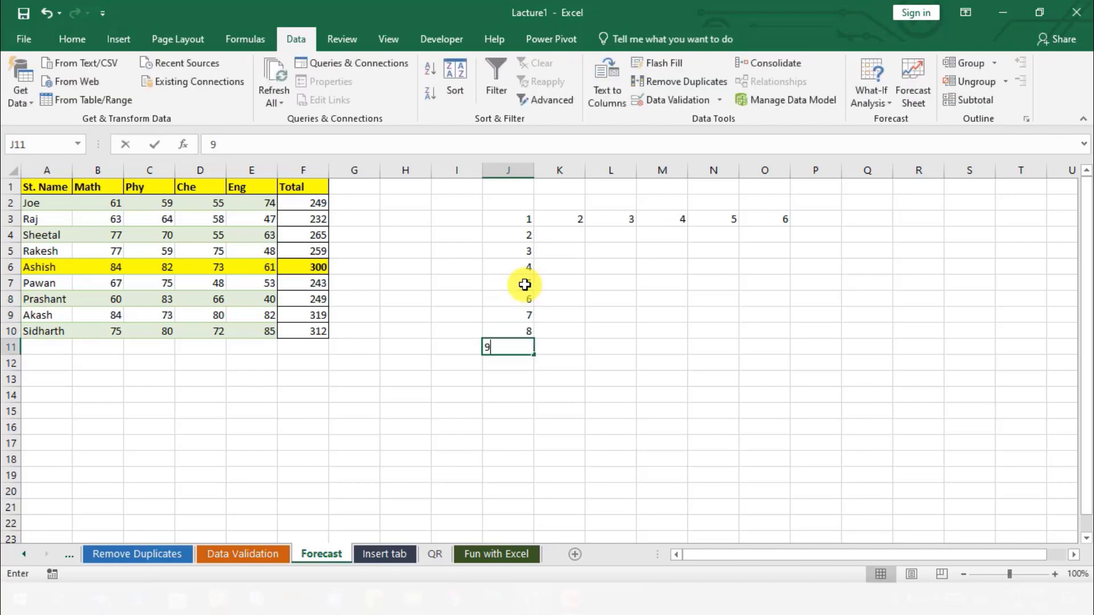
pyautogui.write('9')
pyautogui.press('Return')
pyautogui.write('10')
pyautogui.press('Return')
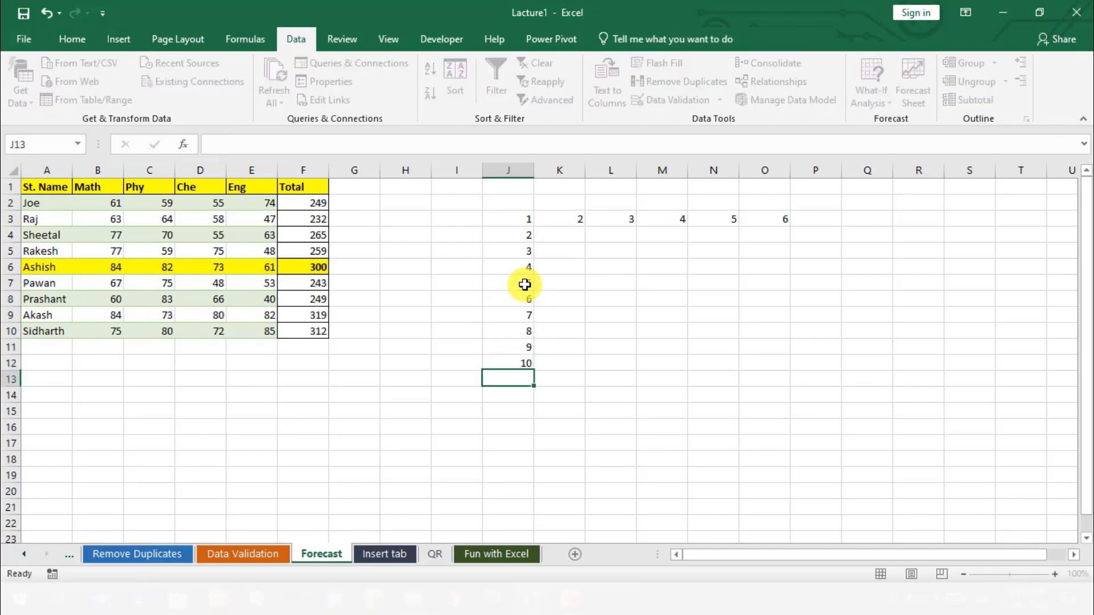
pyautogui.click(655, 283)
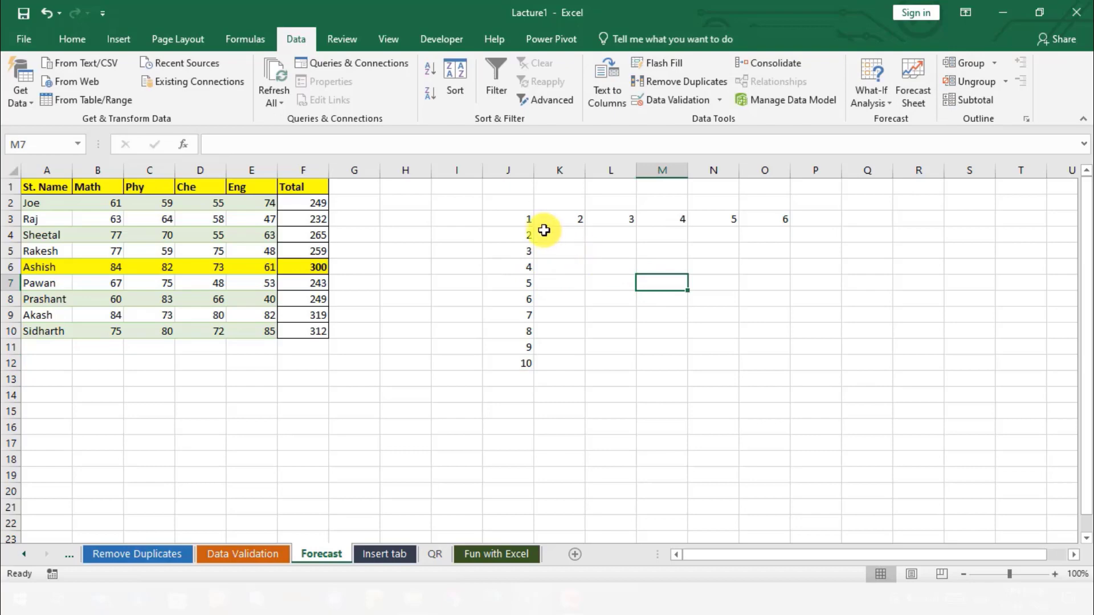
pyautogui.moveTo(534, 220); pyautogui.dragTo(799, 215)
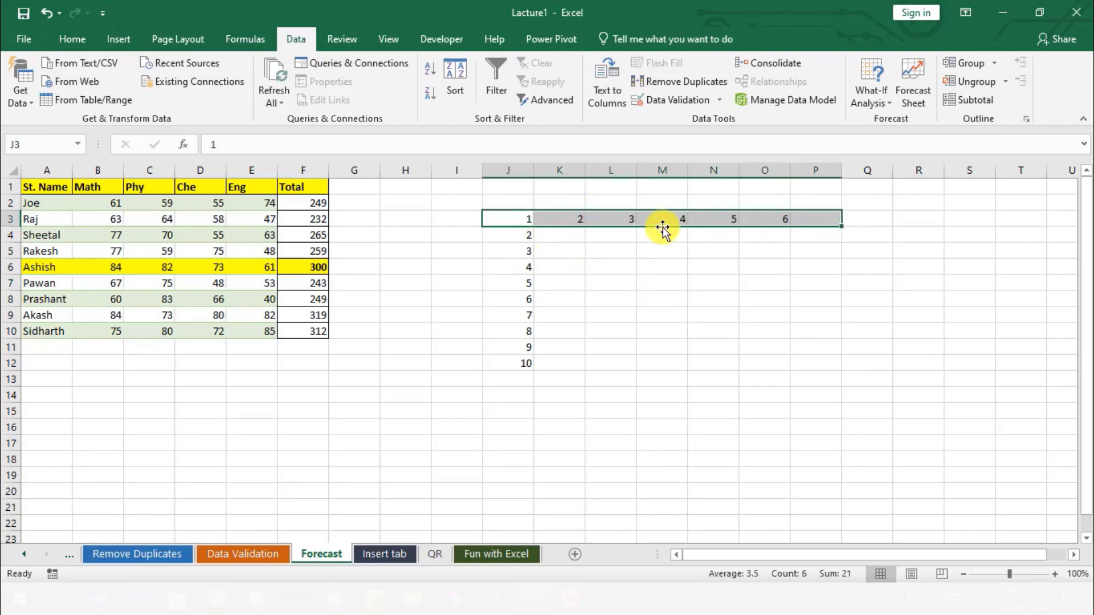
pyautogui.click(757, 246)
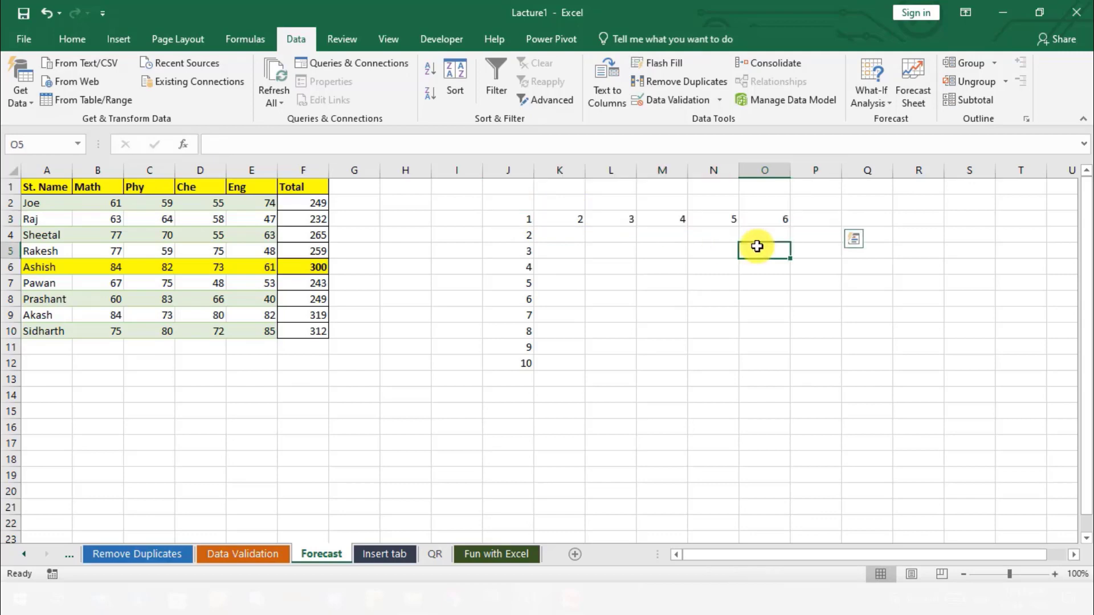
pyautogui.click(610, 264)
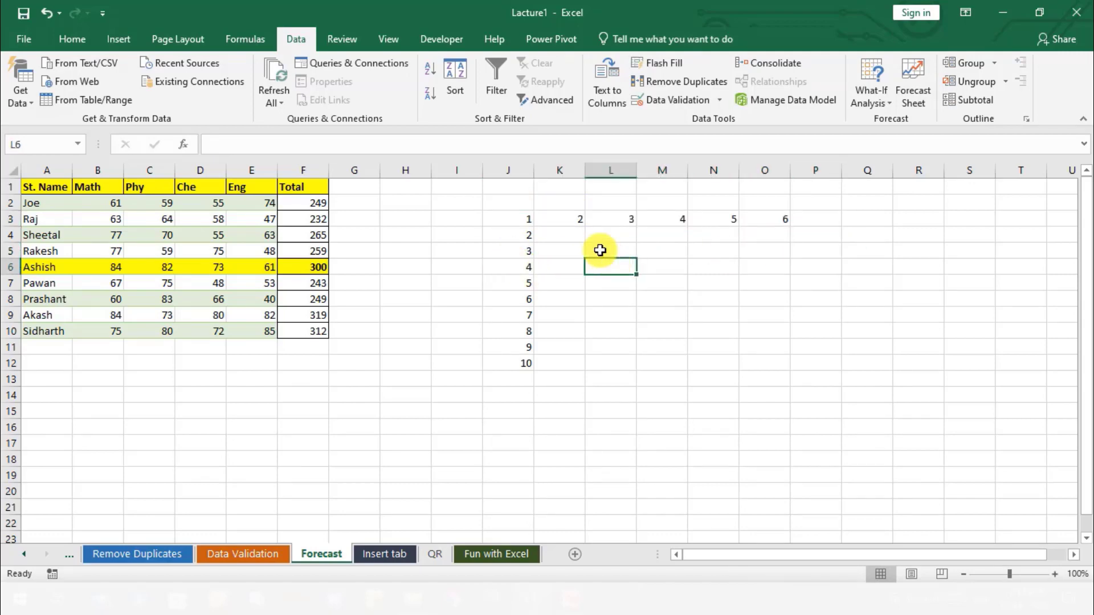
pyautogui.click(570, 236)
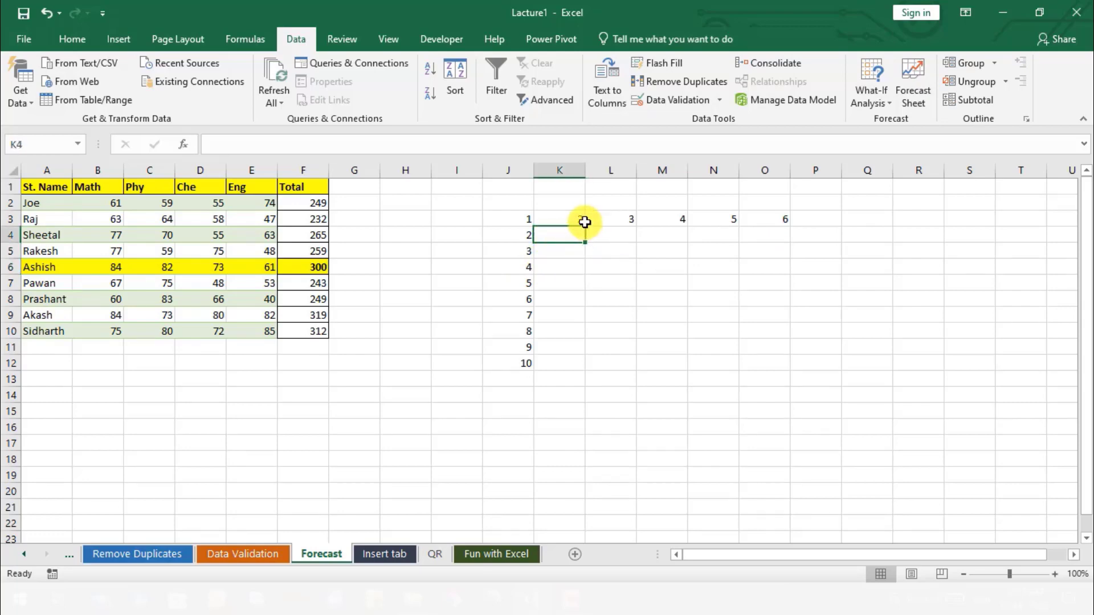
pyautogui.click(600, 324)
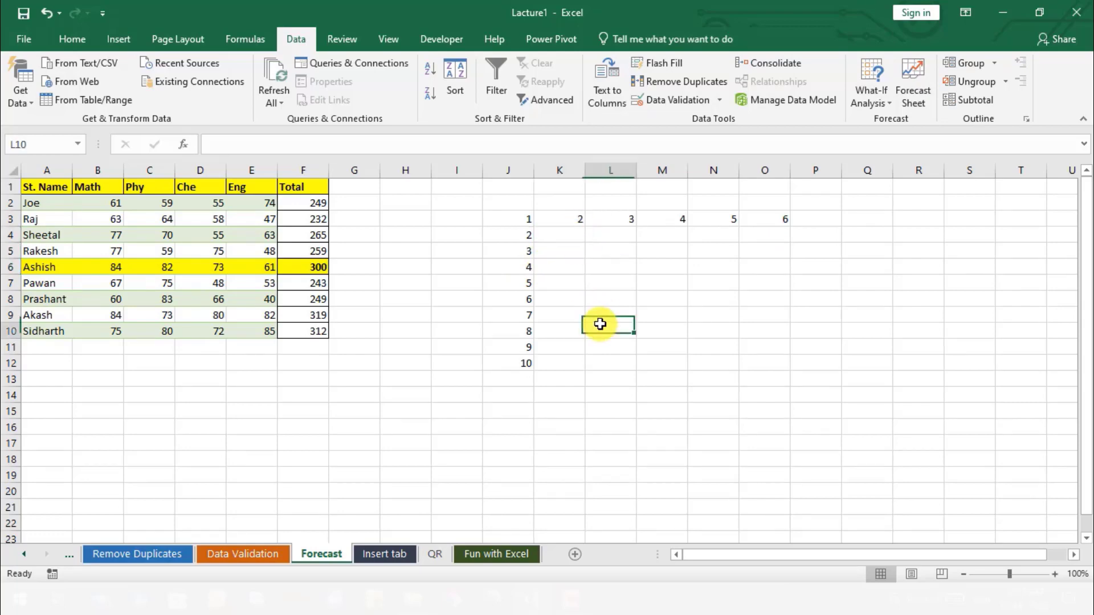
pyautogui.click(552, 235)
pyautogui.moveTo(525, 222); pyautogui.dragTo(764, 371)
pyautogui.click(664, 425)
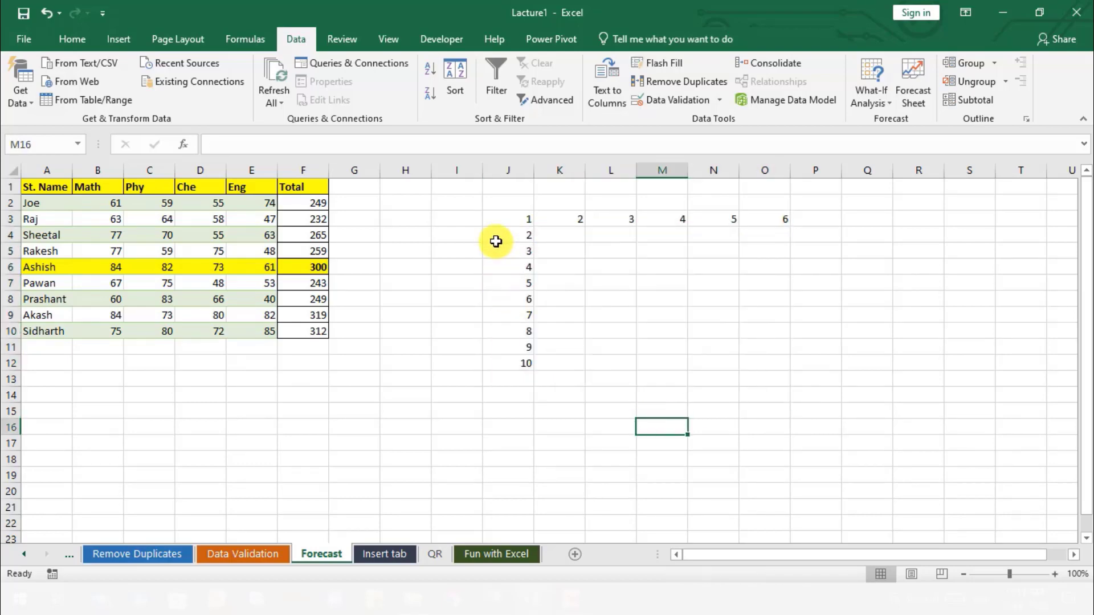
# Step: Enter 1 in both cells H2 and H3 as the input cells for the multiplication
pyautogui.click(412, 205)
pyautogui.write('1')
pyautogui.press('Return')
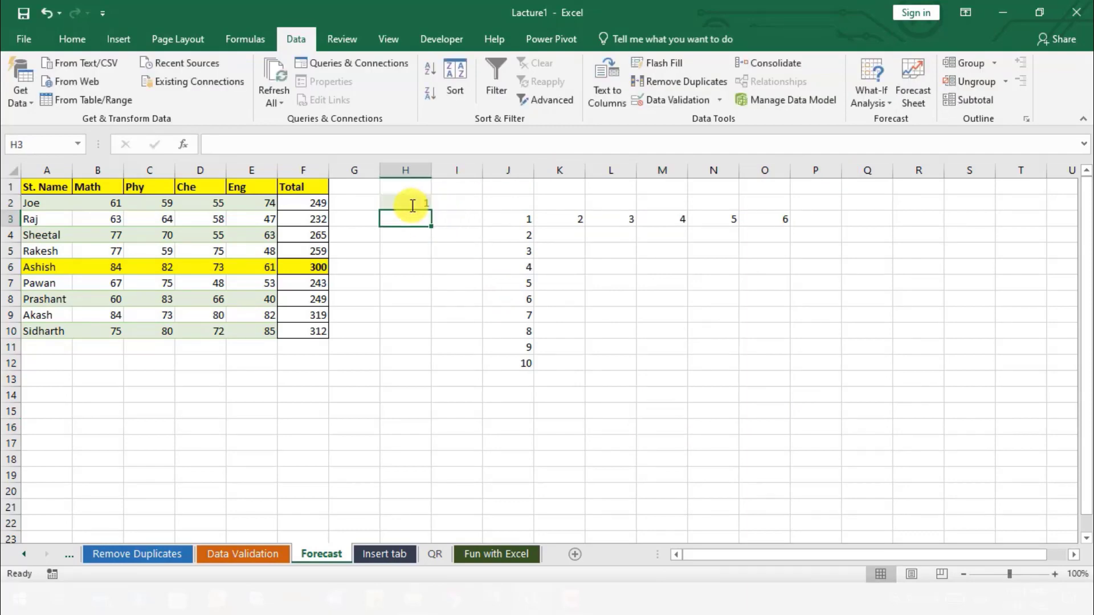
pyautogui.write('1')
pyautogui.press('Return')
pyautogui.click(452, 251)
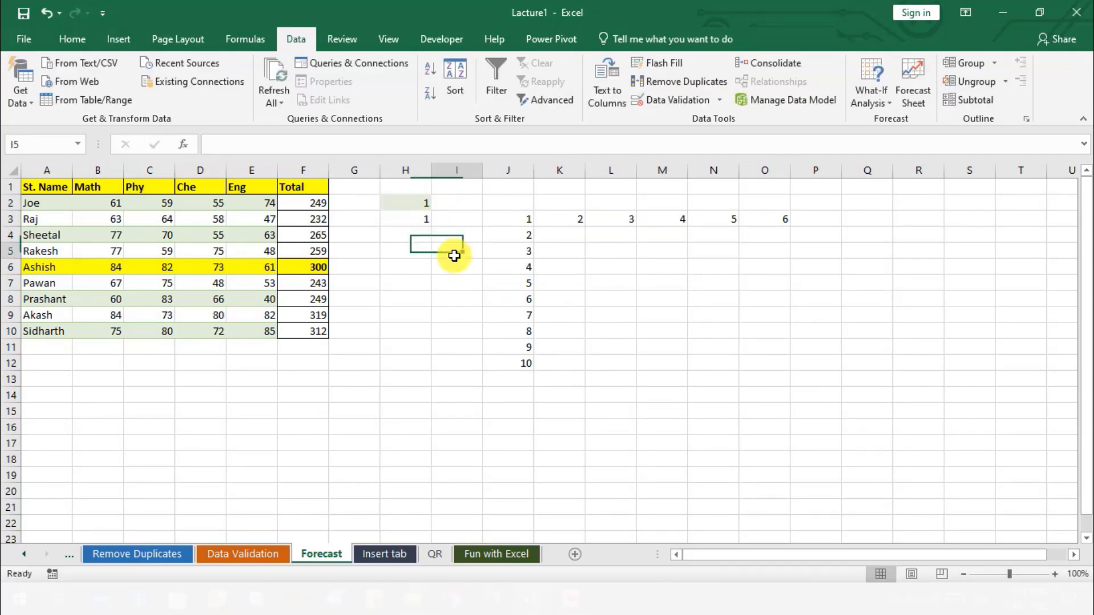
# Step: Replace the content of corner cell J3 with the formula =H2*H3
pyautogui.click(512, 217)
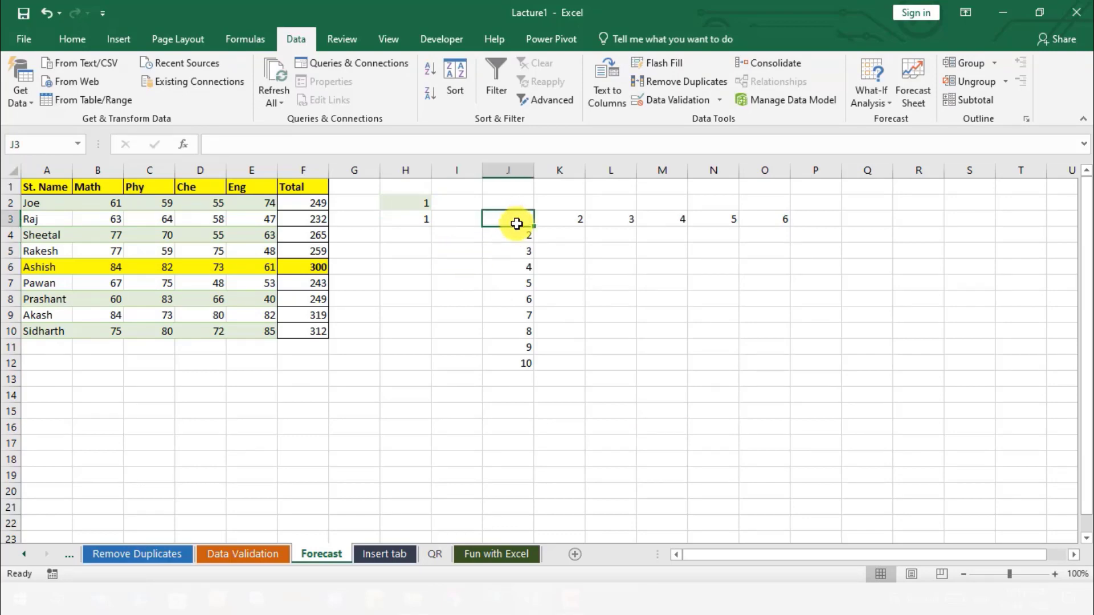
pyautogui.doubleClick(513, 216)
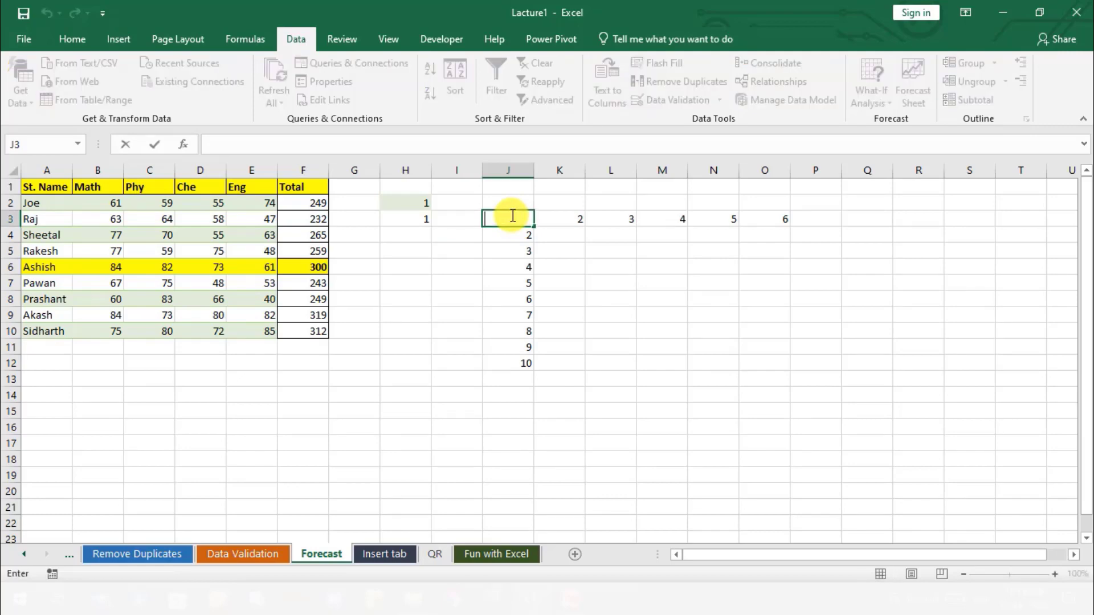
pyautogui.click(415, 202)
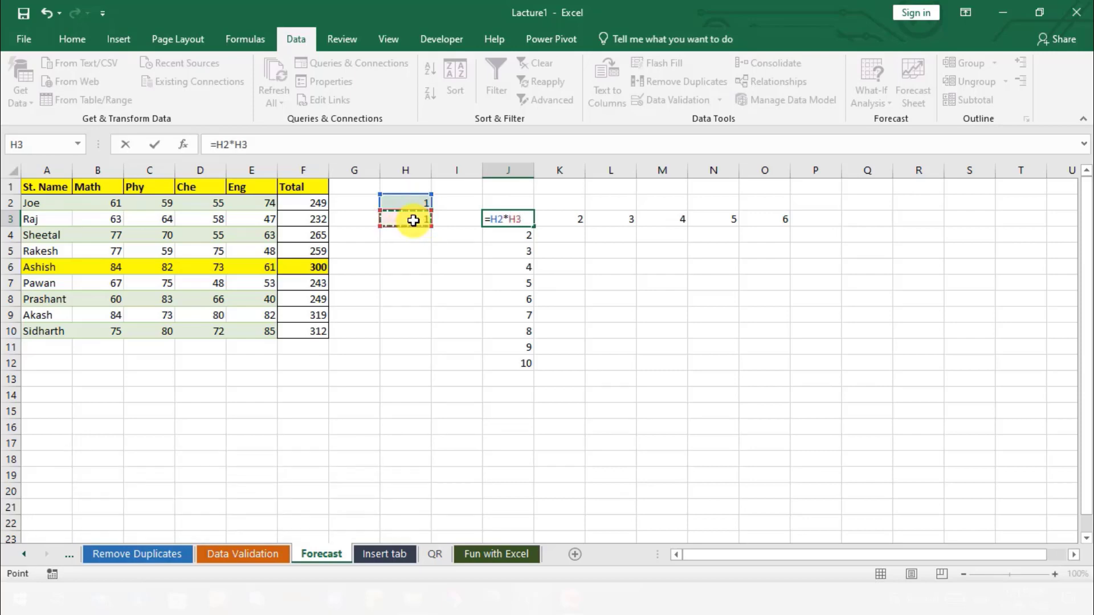
pyautogui.press('Return')
pyautogui.click(588, 251)
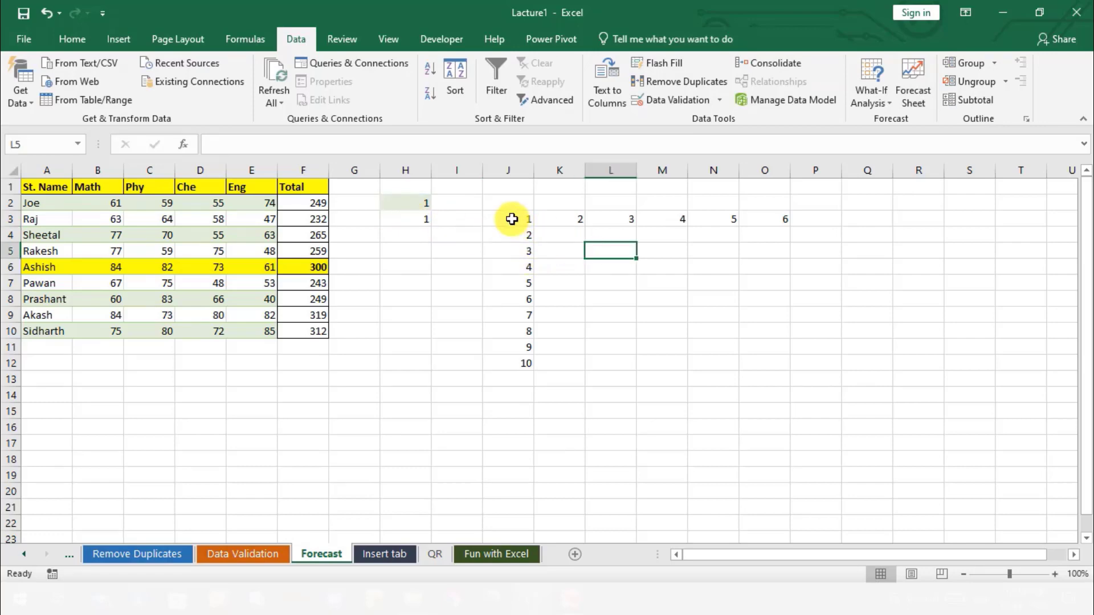
pyautogui.click(511, 219)
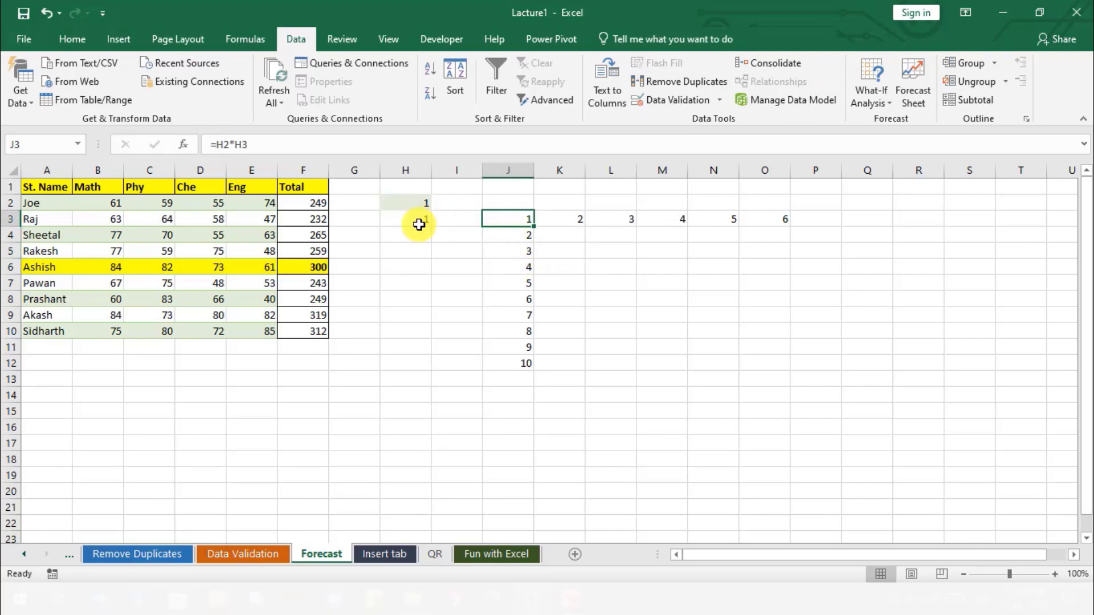
# Step: Create a What-If data table over J3:O12 with row input cell $H$2 and column input cell $H$3
pyautogui.click(650, 316)
pyautogui.moveTo(517, 219); pyautogui.dragTo(748, 372)
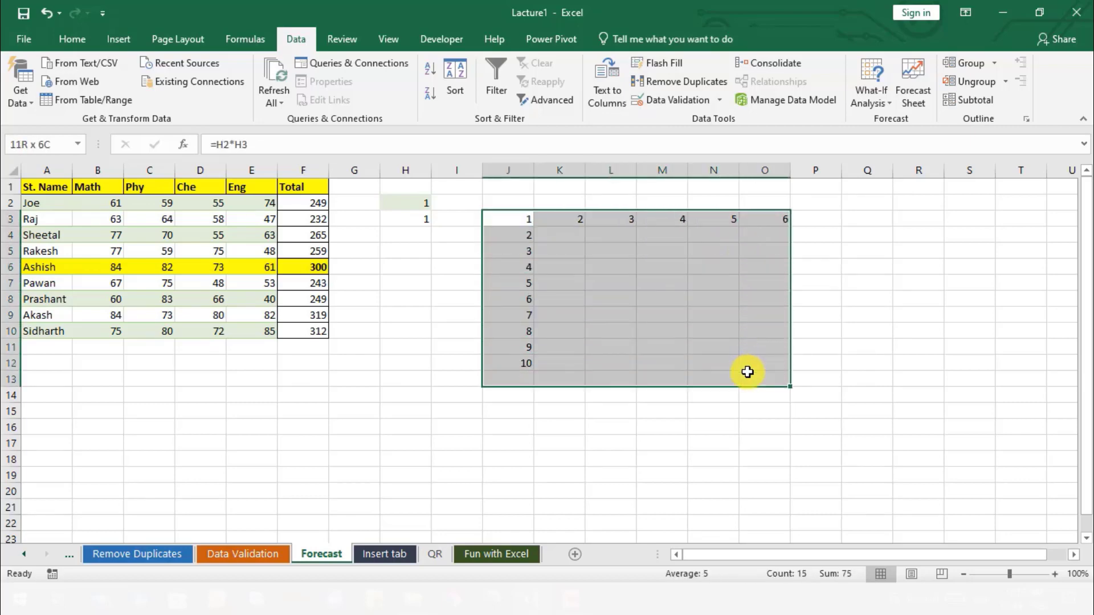
pyautogui.click(747, 372)
pyautogui.click(513, 223)
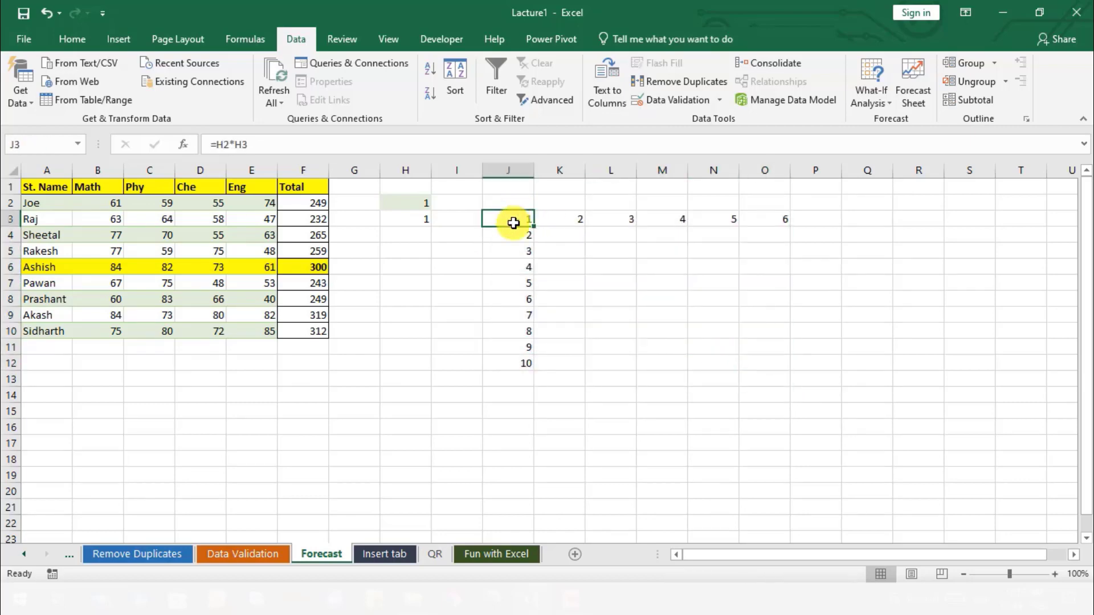
pyautogui.click(590, 329)
pyautogui.moveTo(505, 218); pyautogui.dragTo(759, 365)
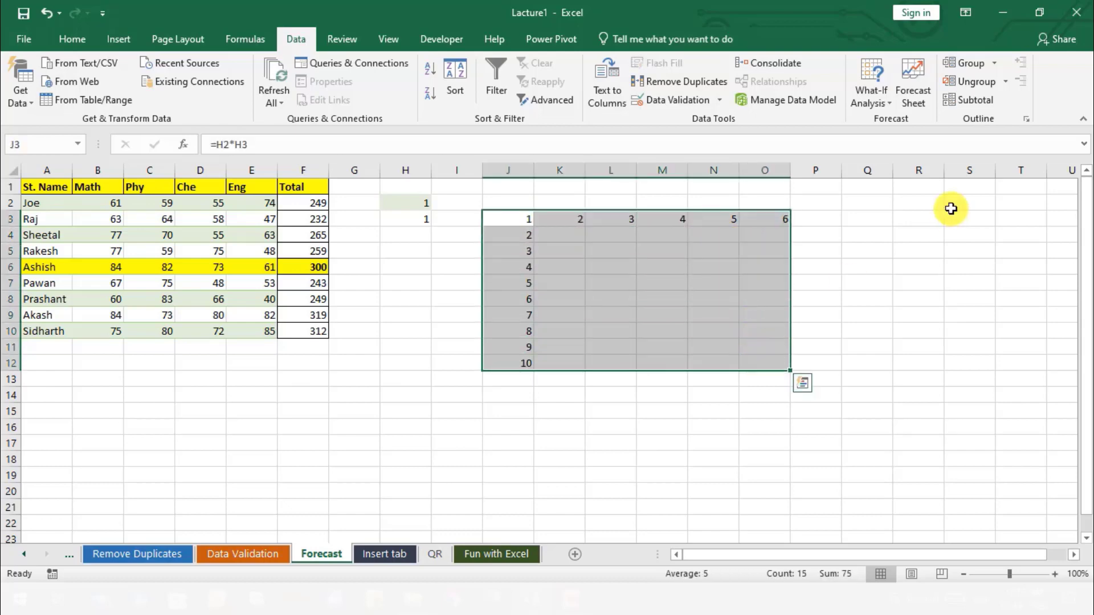
pyautogui.click(880, 103)
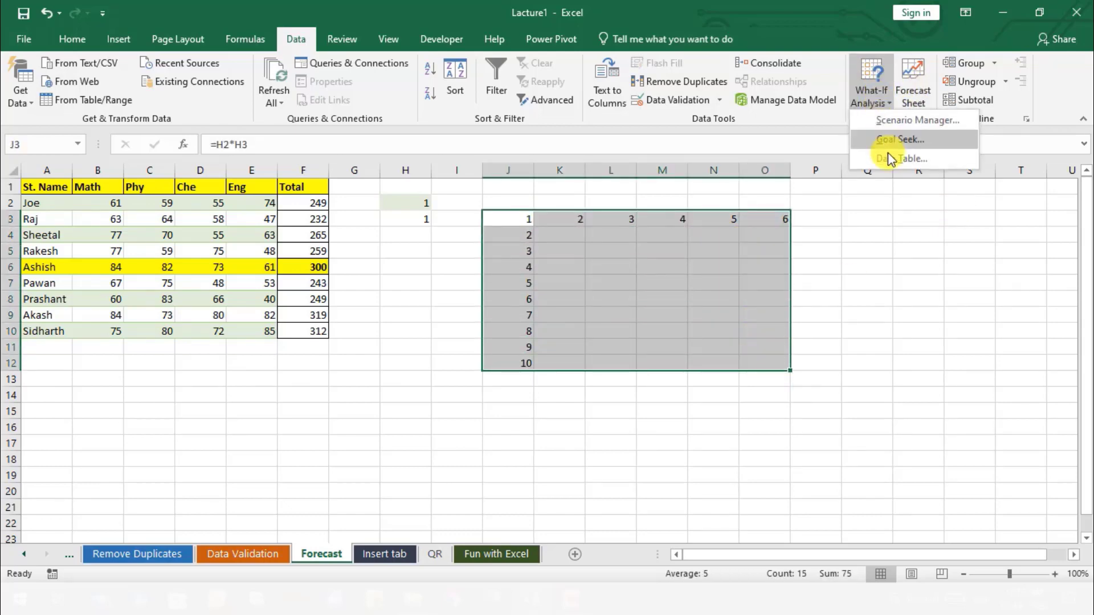
pyautogui.click(907, 160)
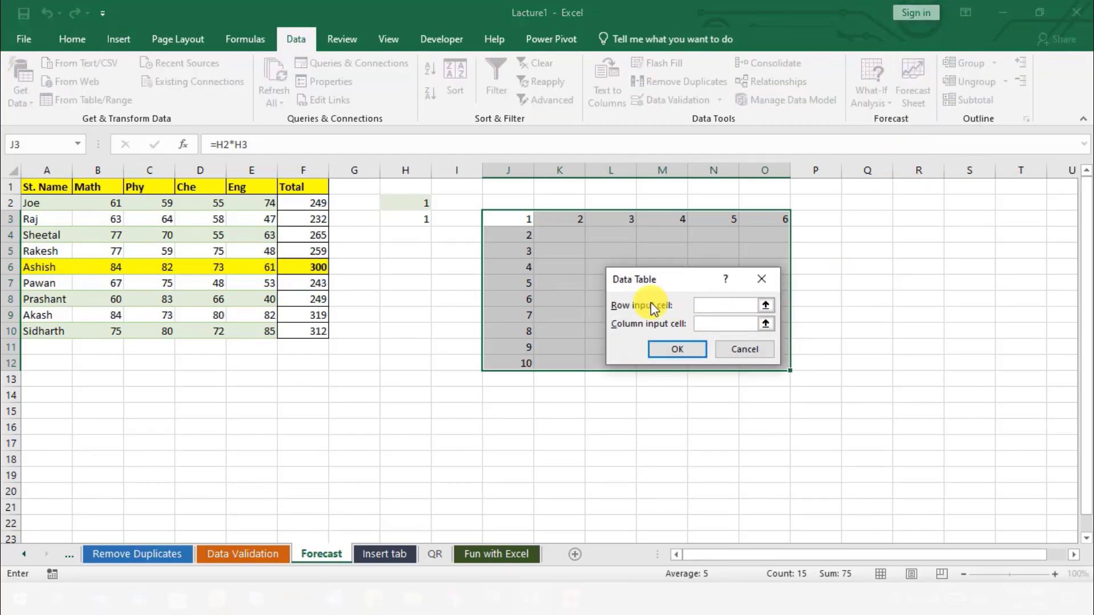
pyautogui.click(413, 206)
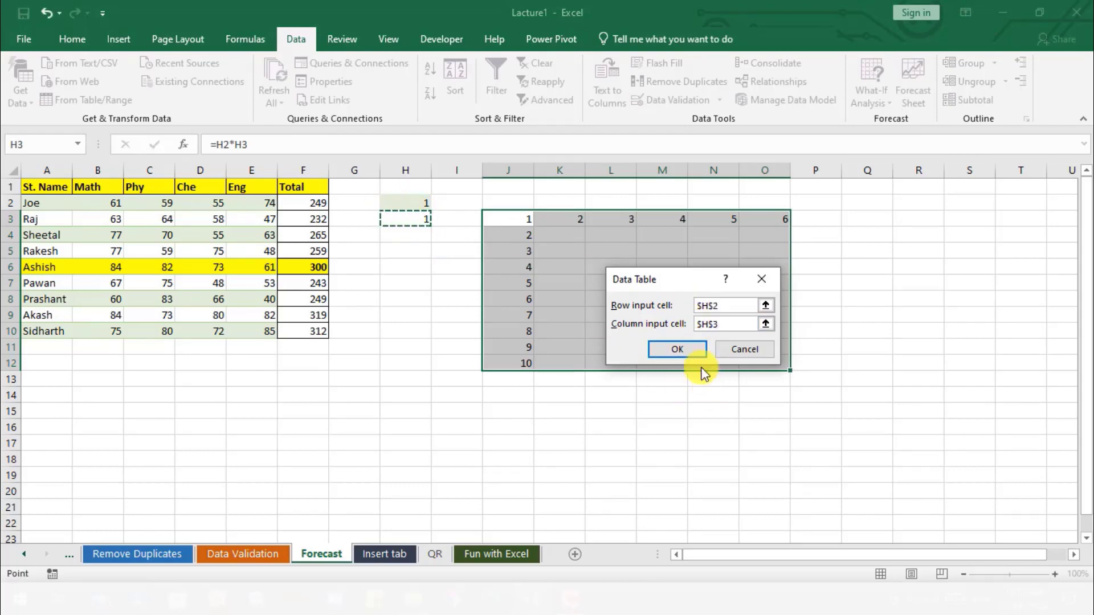
pyautogui.click(682, 350)
pyautogui.click(899, 340)
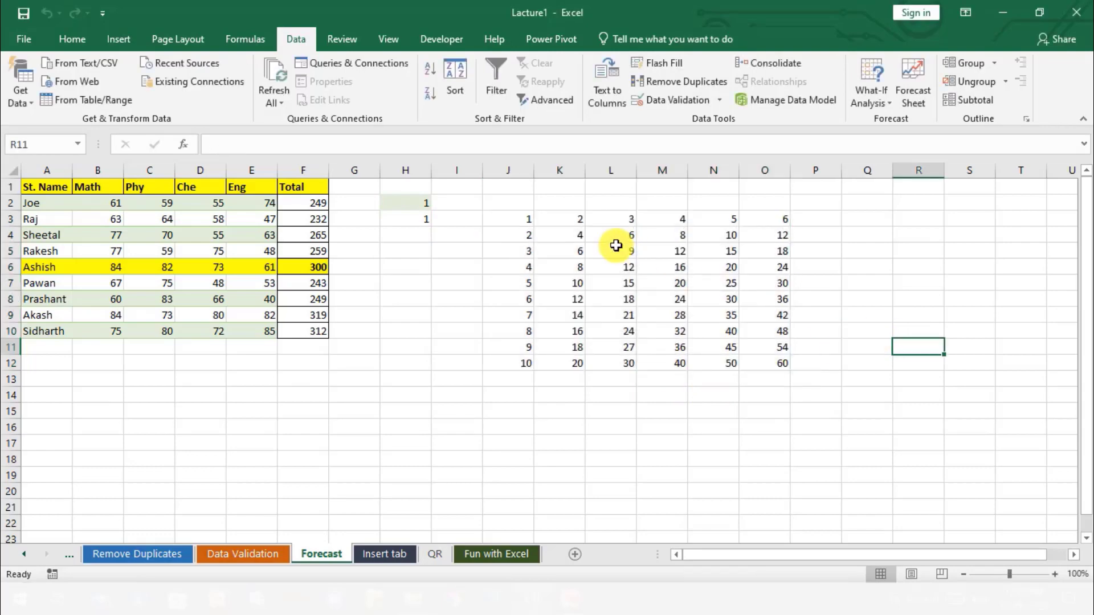
pyautogui.moveTo(579, 234); pyautogui.dragTo(579, 362)
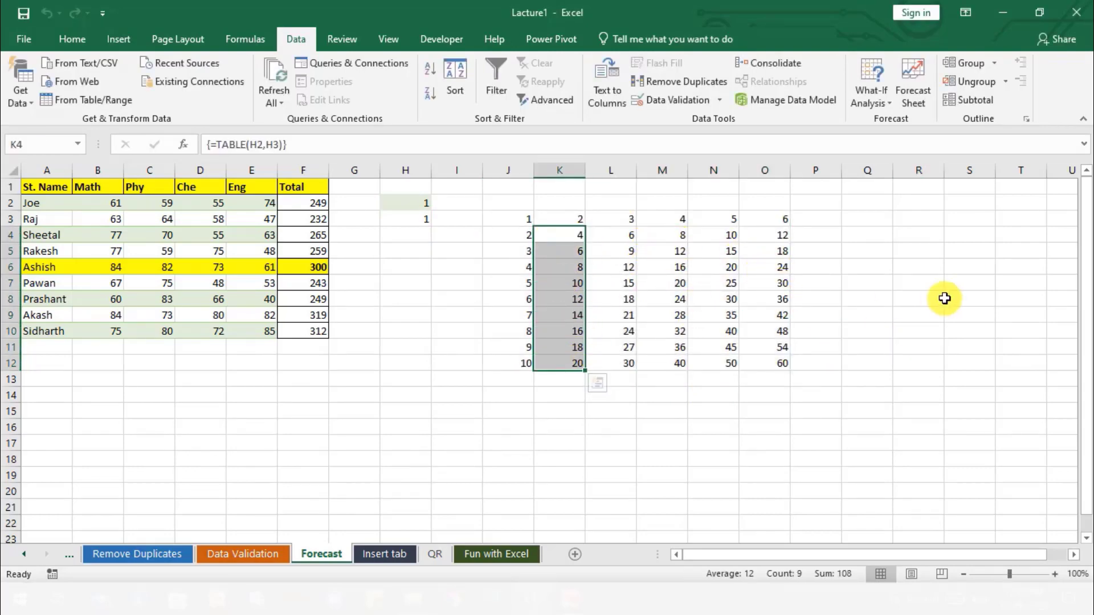
pyautogui.click(864, 282)
pyautogui.click(814, 220)
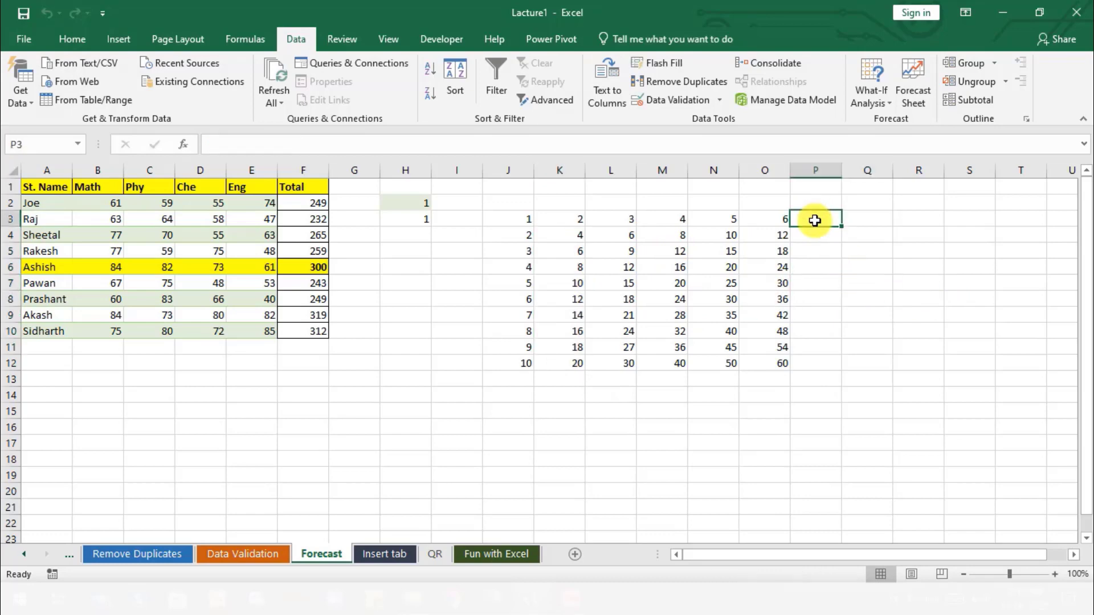
pyautogui.write('&')
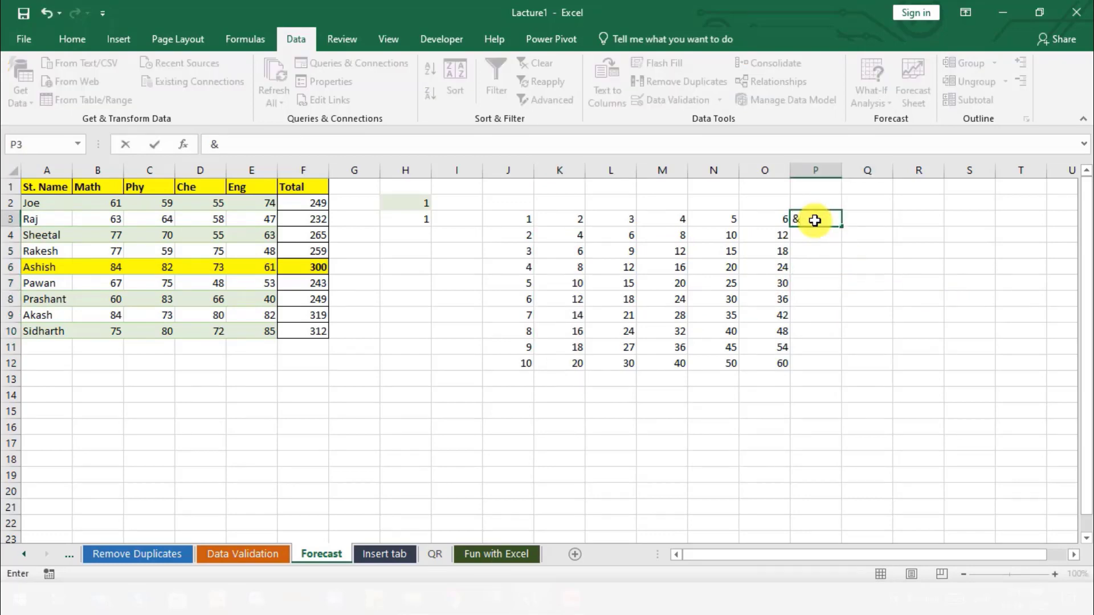
pyautogui.press('Return')
pyautogui.click(816, 220)
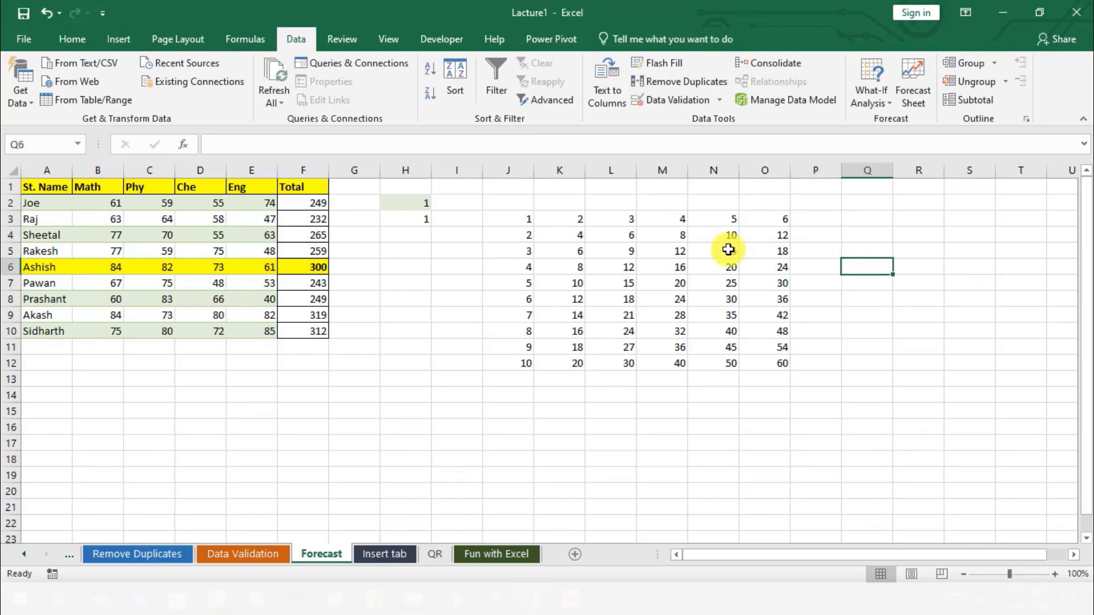
pyautogui.moveTo(545, 220); pyautogui.dragTo(779, 224)
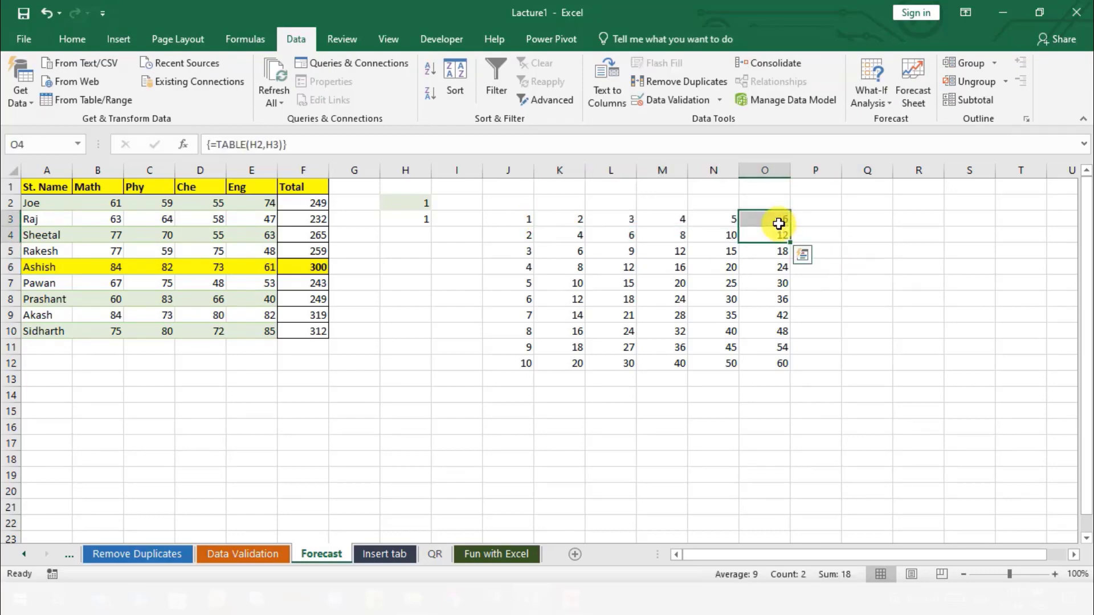
pyautogui.click(926, 233)
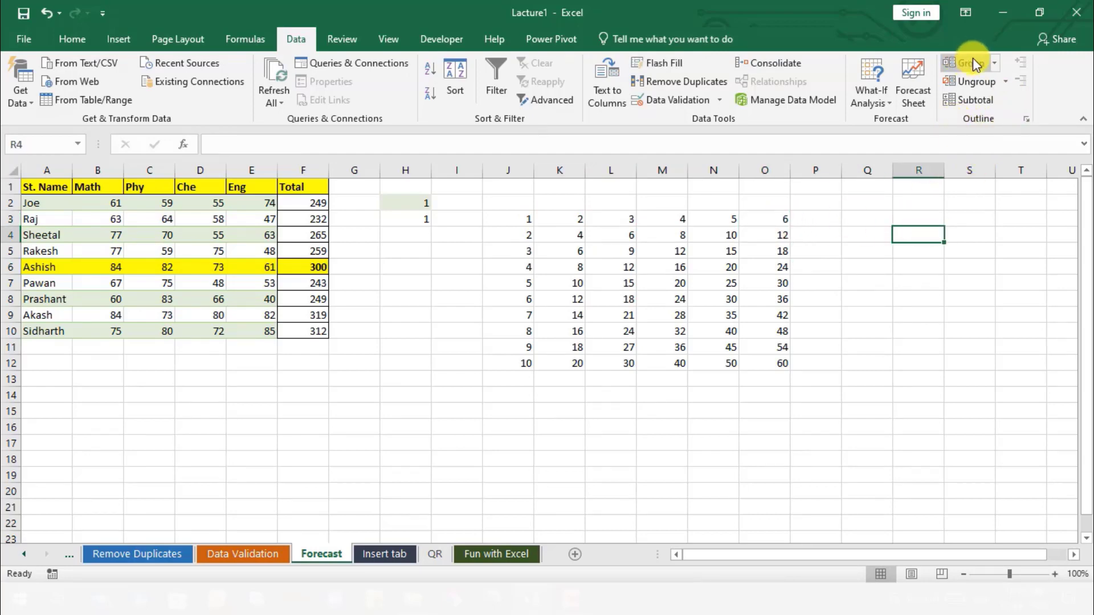
pyautogui.click(928, 296)
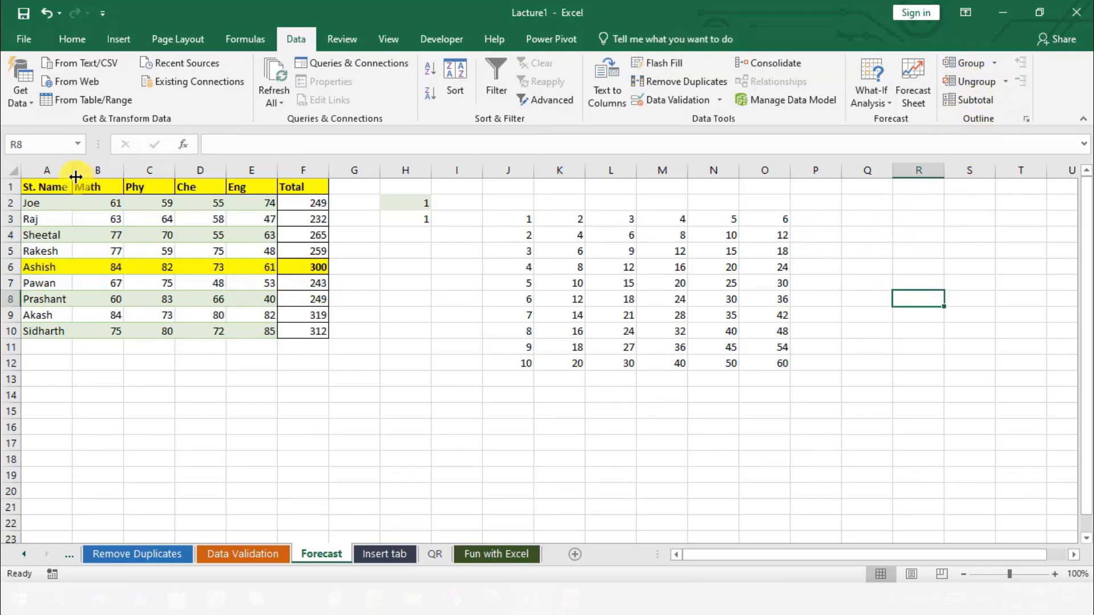
pyautogui.moveTo(69, 170); pyautogui.dragTo(308, 182)
pyautogui.click(395, 252)
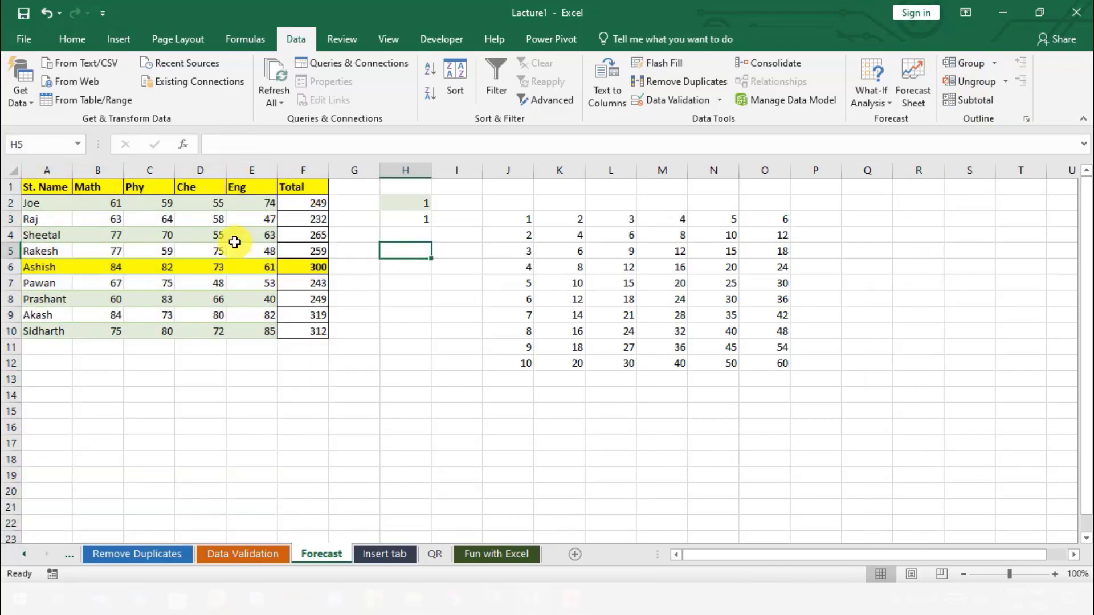
# Step: Group rows 1 to 10 of the student marks table A1:F10
pyautogui.moveTo(45, 188); pyautogui.dragTo(324, 332)
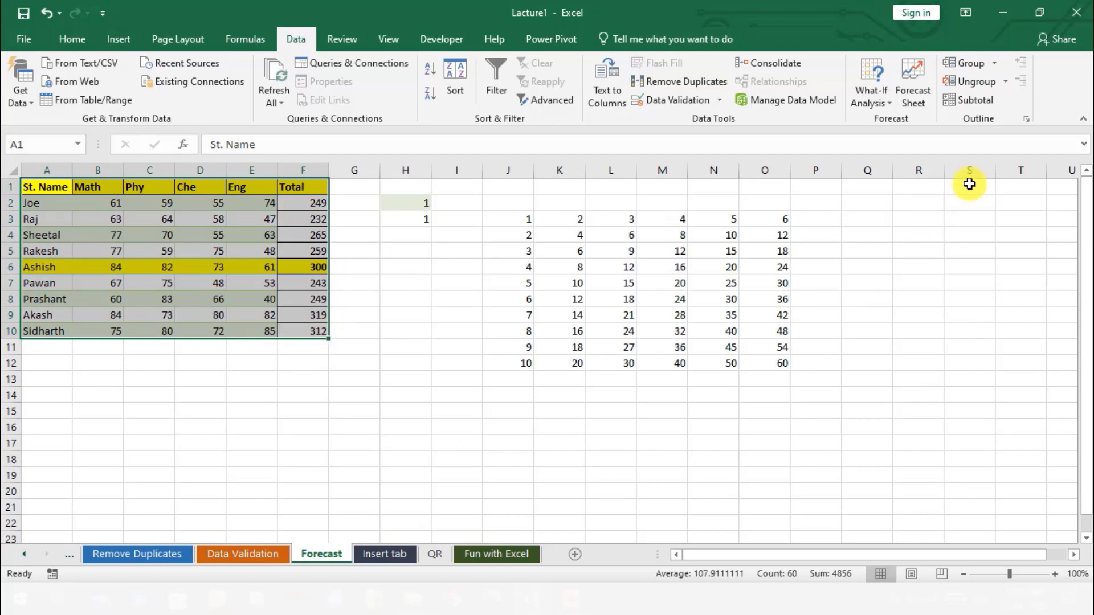
pyautogui.click(994, 69)
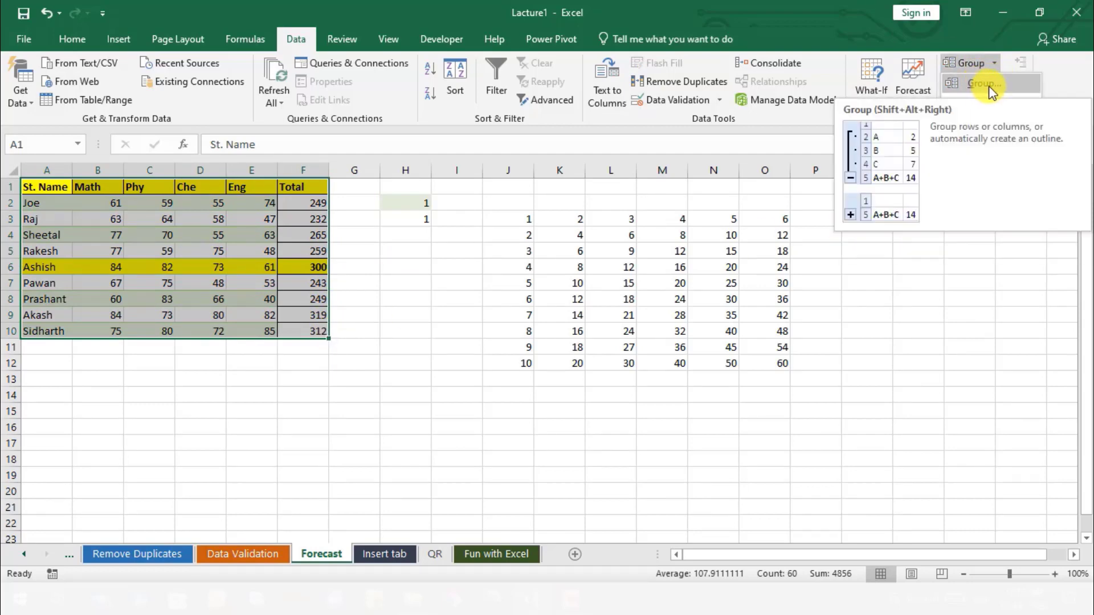
pyautogui.click(989, 85)
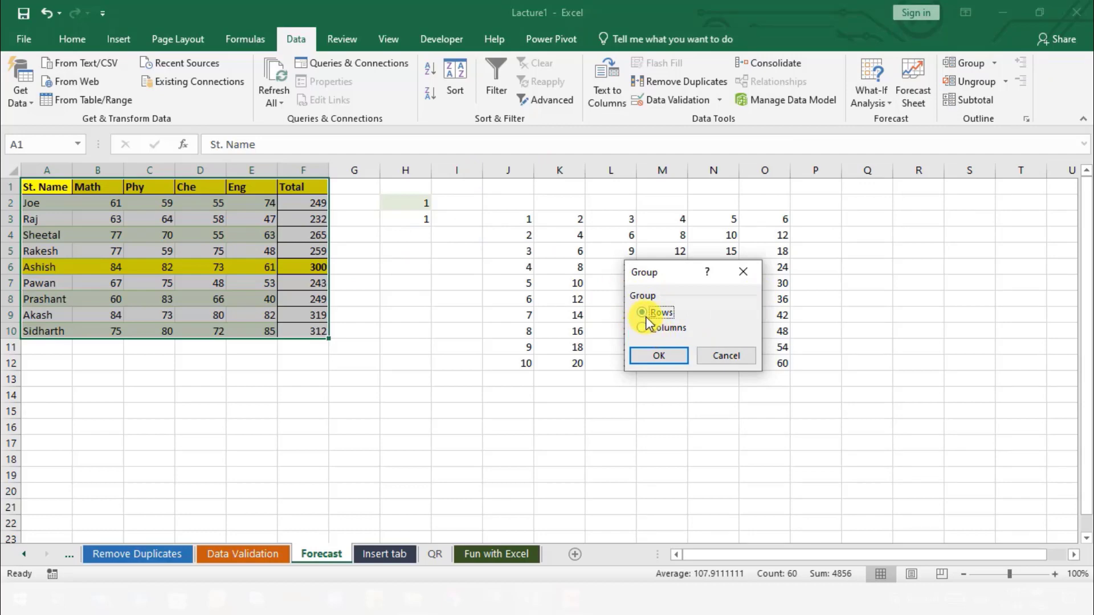
pyautogui.click(656, 359)
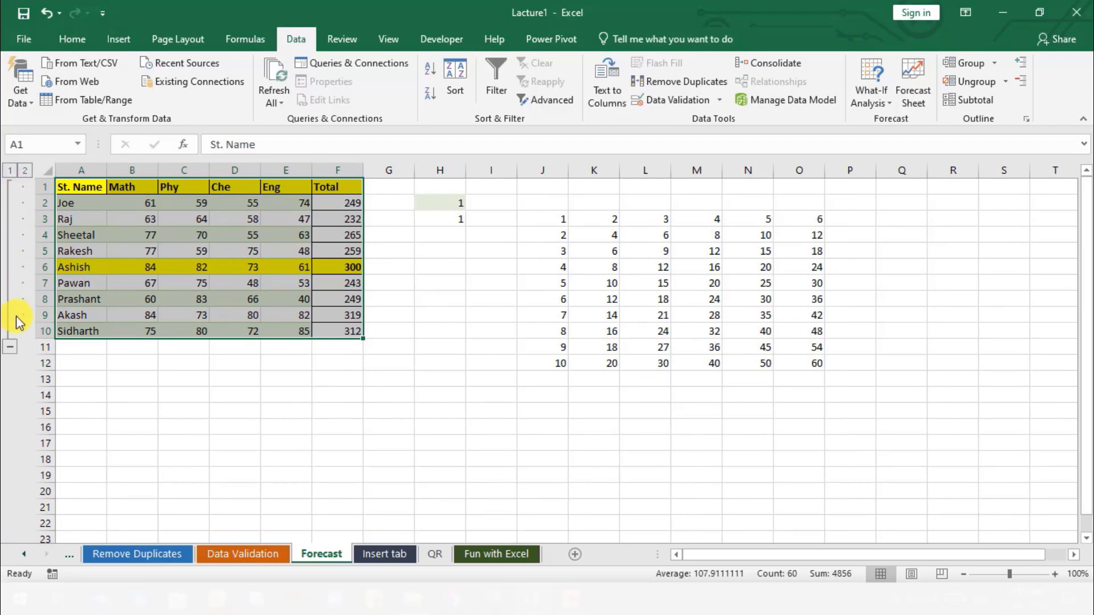
# Step: Collapse the row group of the marks table and expand it again
pyautogui.click(12, 347)
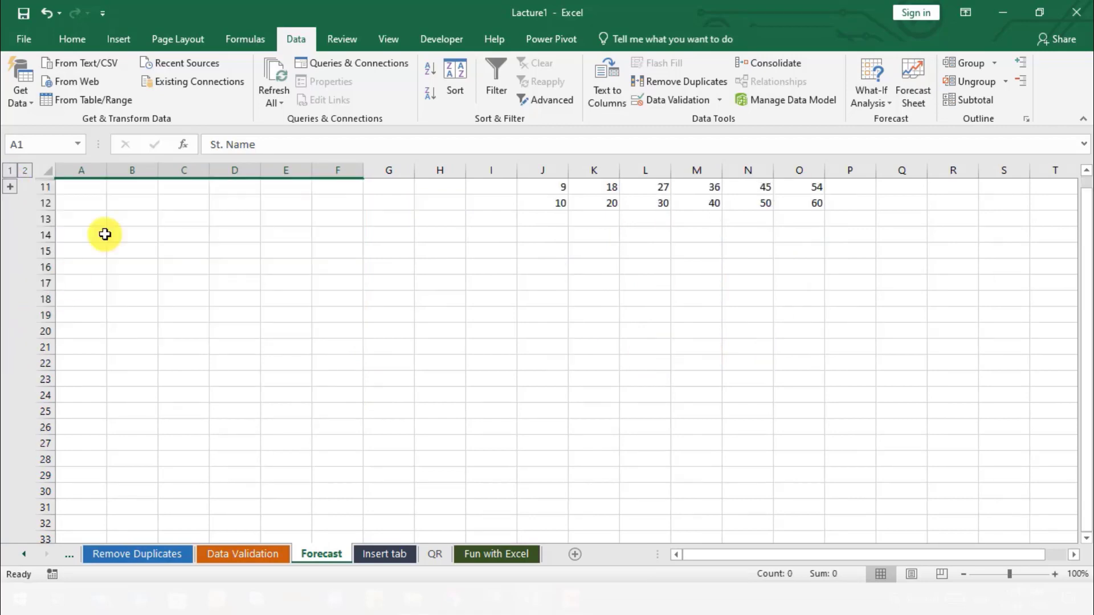
pyautogui.click(11, 188)
pyautogui.click(283, 320)
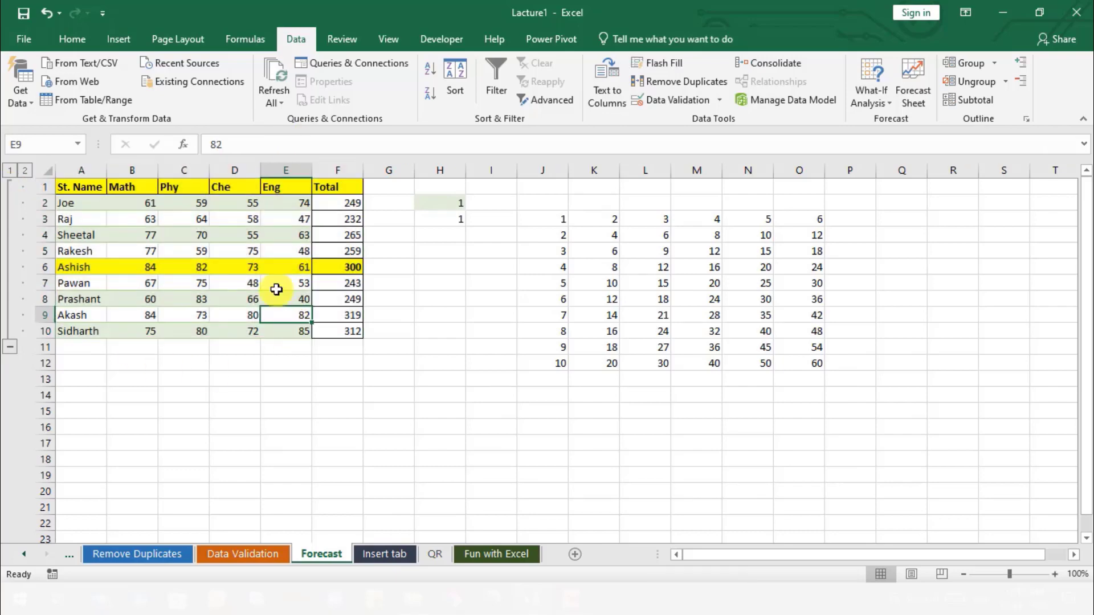
# Step: Group columns A to F of the marks table, using range A1:F10
pyautogui.moveTo(80, 187); pyautogui.dragTo(132, 203)
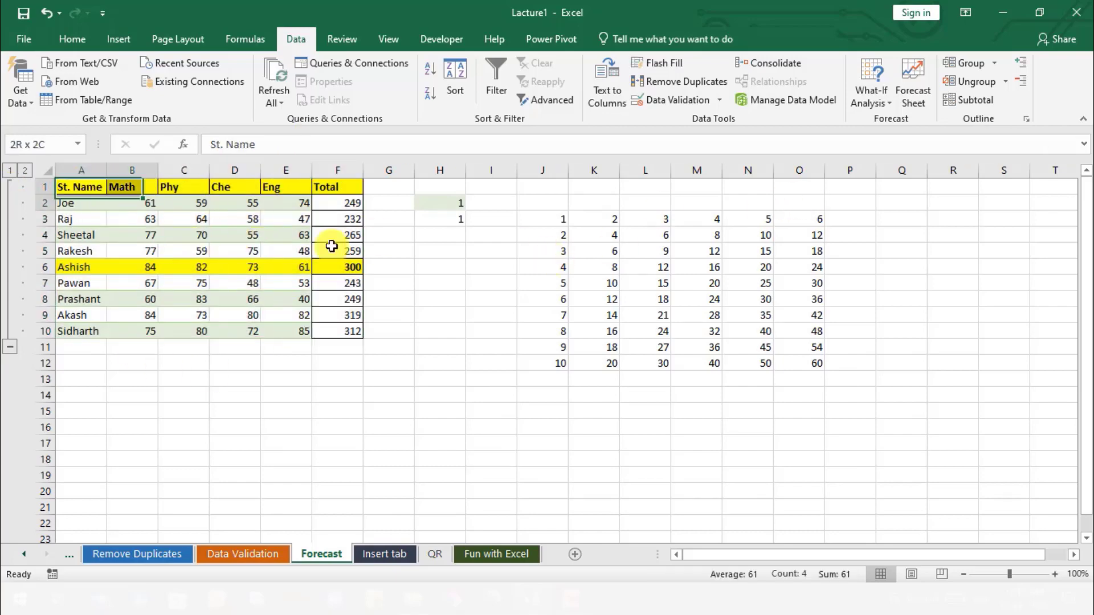
pyautogui.moveTo(331, 246); pyautogui.dragTo(357, 334)
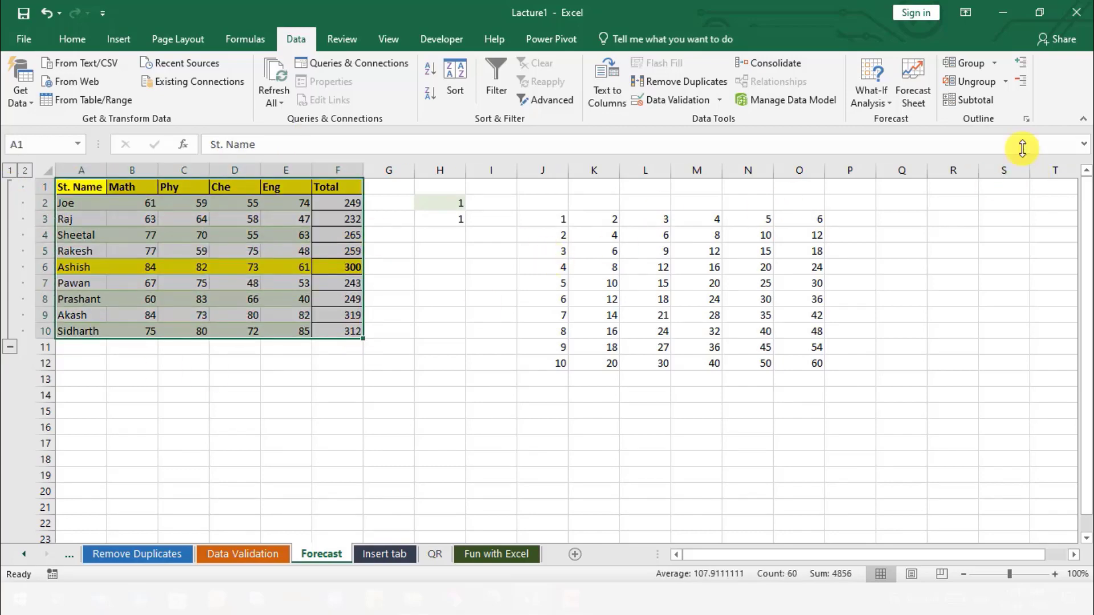
pyautogui.click(969, 64)
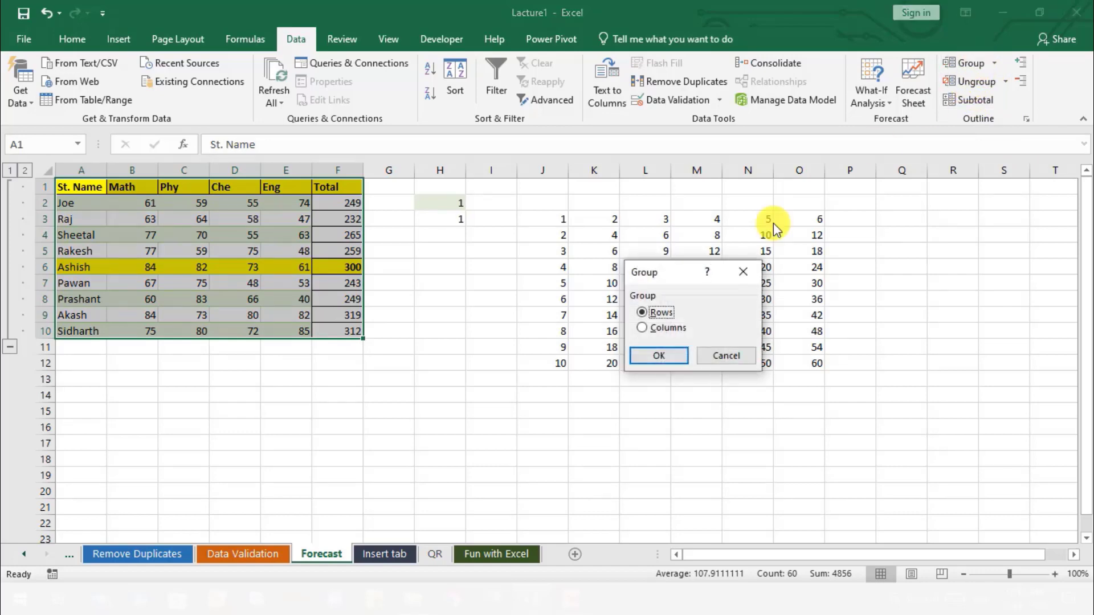
pyautogui.click(659, 355)
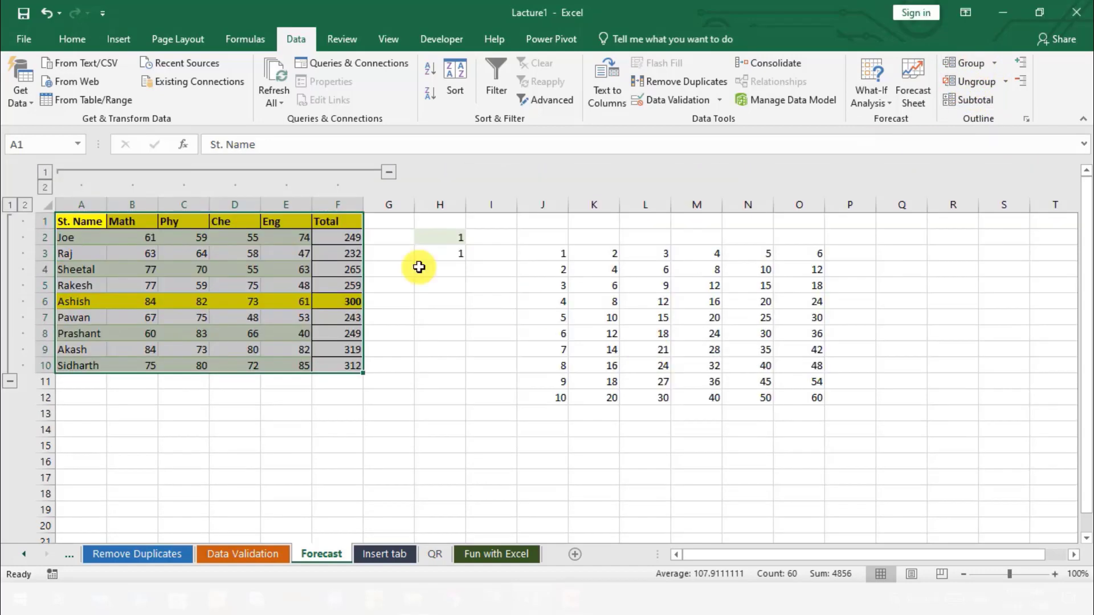
# Step: Collapse the column group over A to F and expand it again
pyautogui.click(391, 173)
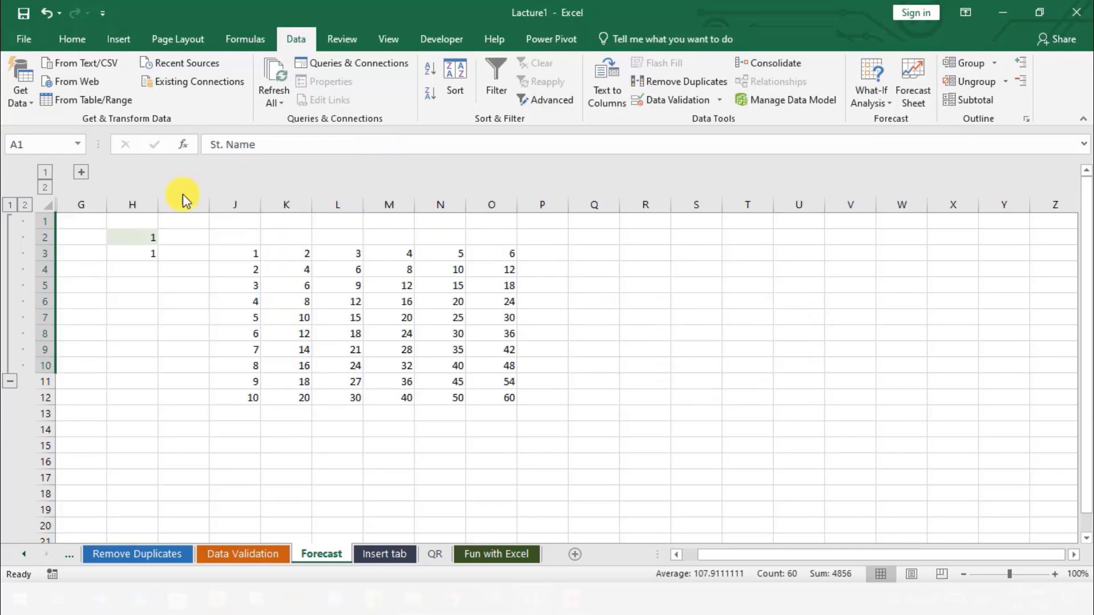
pyautogui.click(83, 173)
pyautogui.click(446, 286)
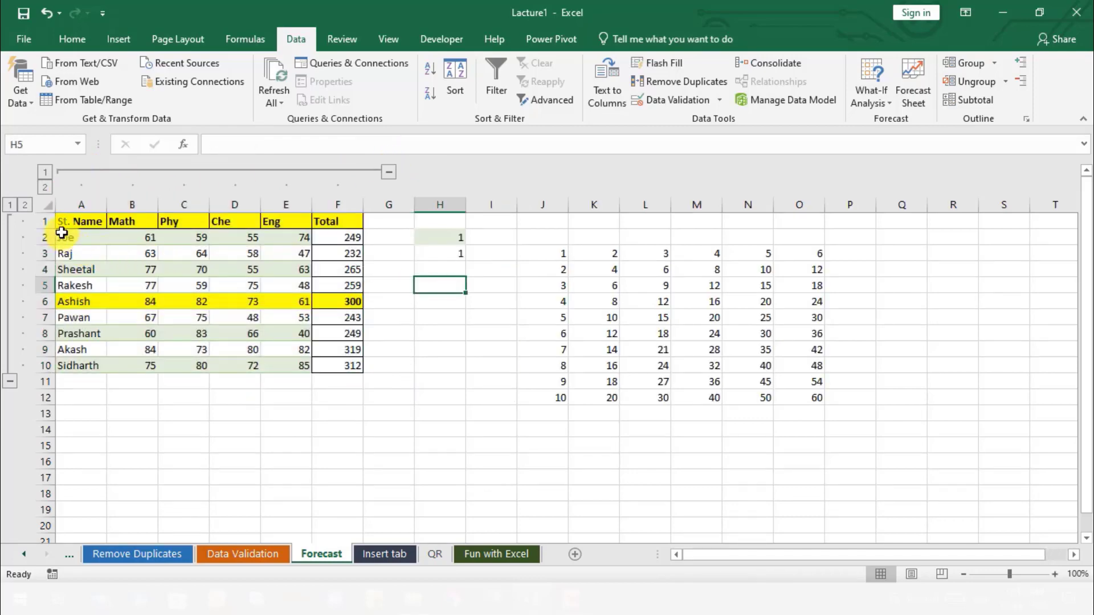
# Step: Select A1:F11 around the marks table and ungroup its rows
pyautogui.moveTo(61, 232); pyautogui.dragTo(335, 371)
pyautogui.click(411, 343)
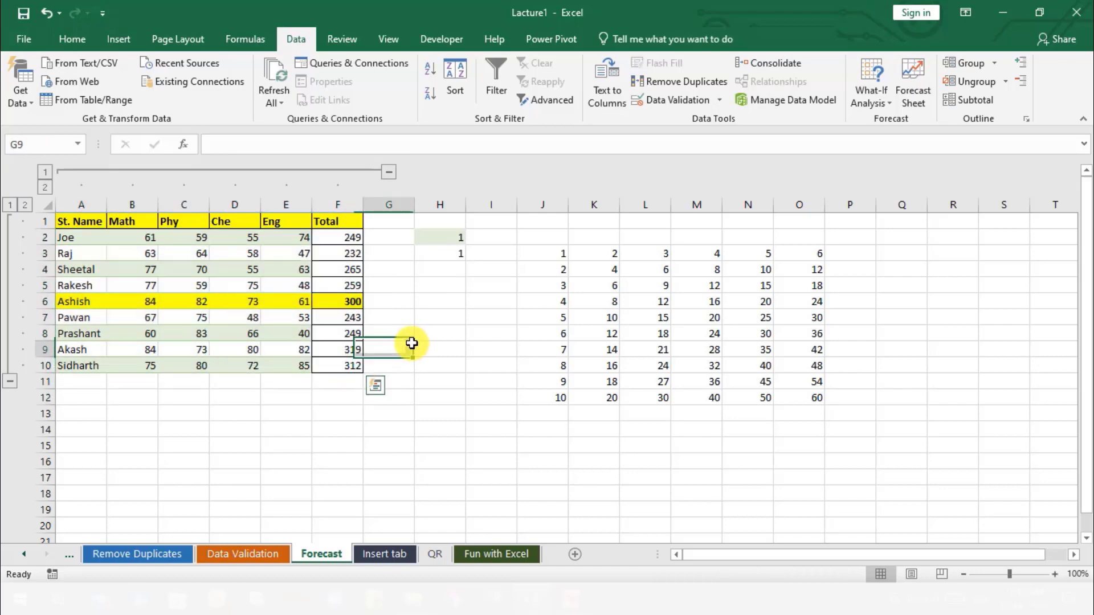
pyautogui.click(80, 204)
pyautogui.click(165, 255)
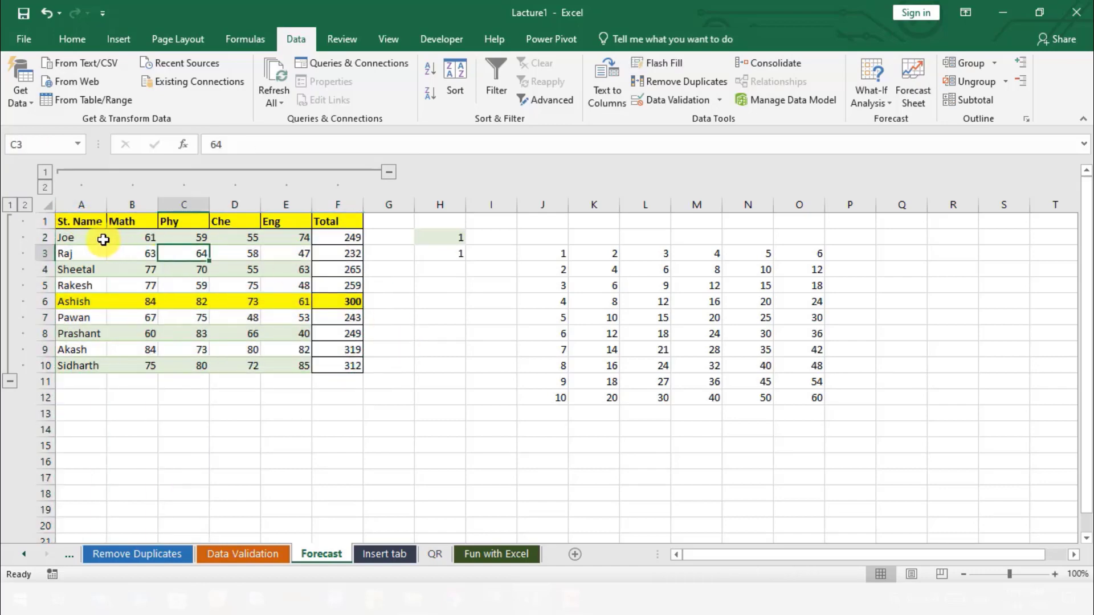
pyautogui.moveTo(91, 221); pyautogui.dragTo(346, 375)
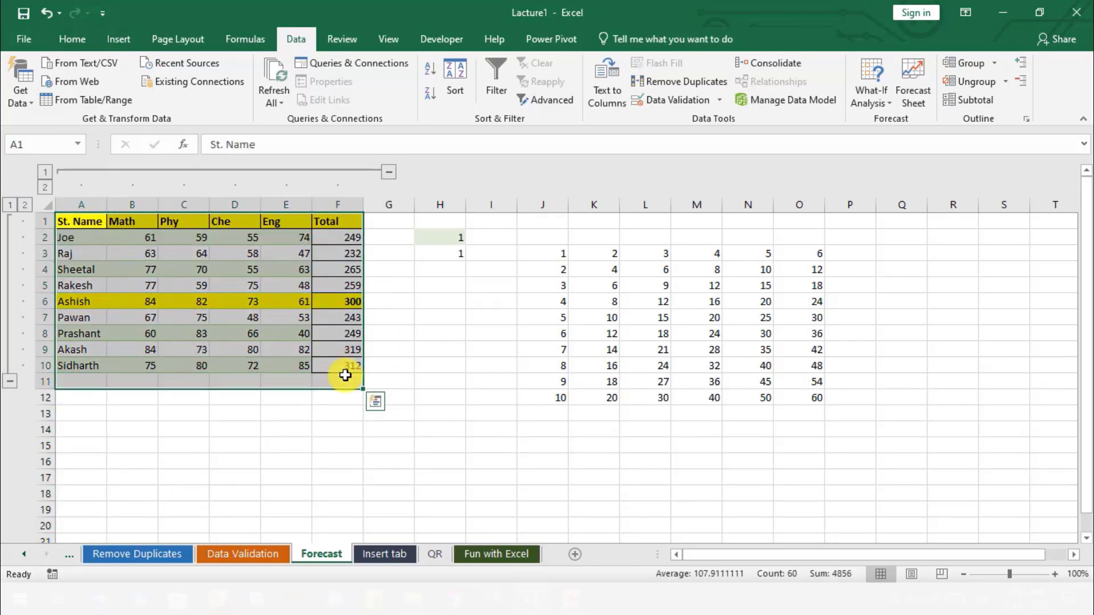
pyautogui.click(983, 87)
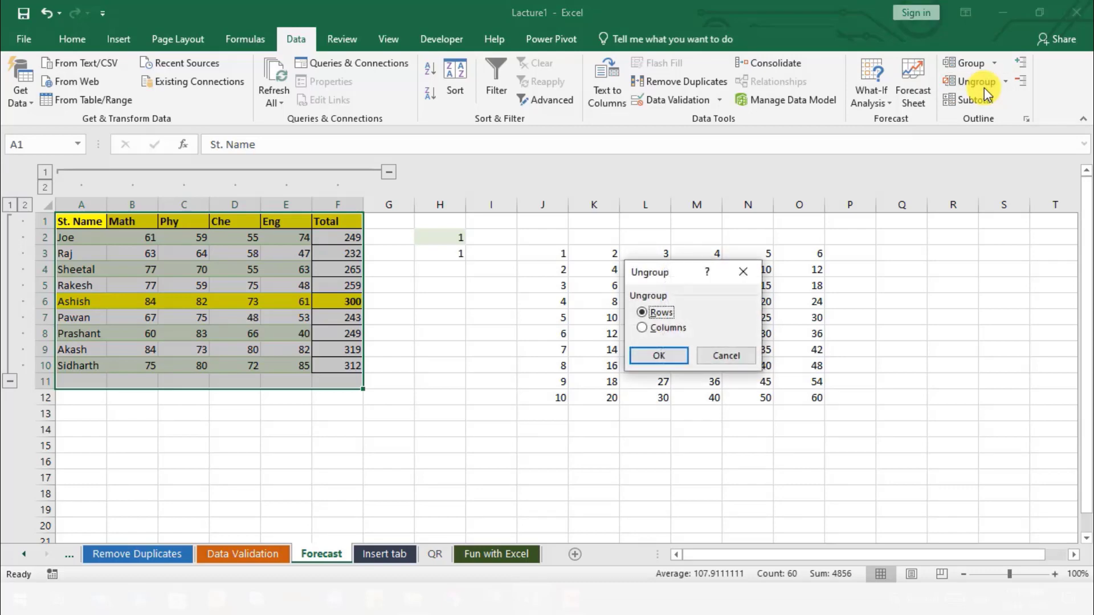
pyautogui.click(658, 353)
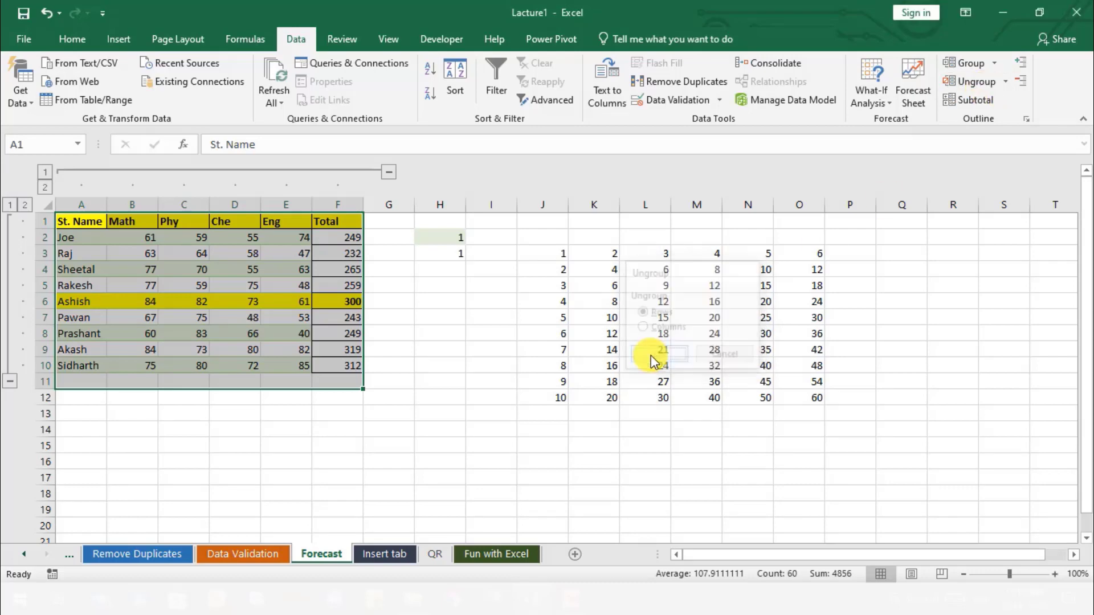
# Step: Ungroup the columns of the marks table range as well
pyautogui.click(984, 83)
pyautogui.click(668, 330)
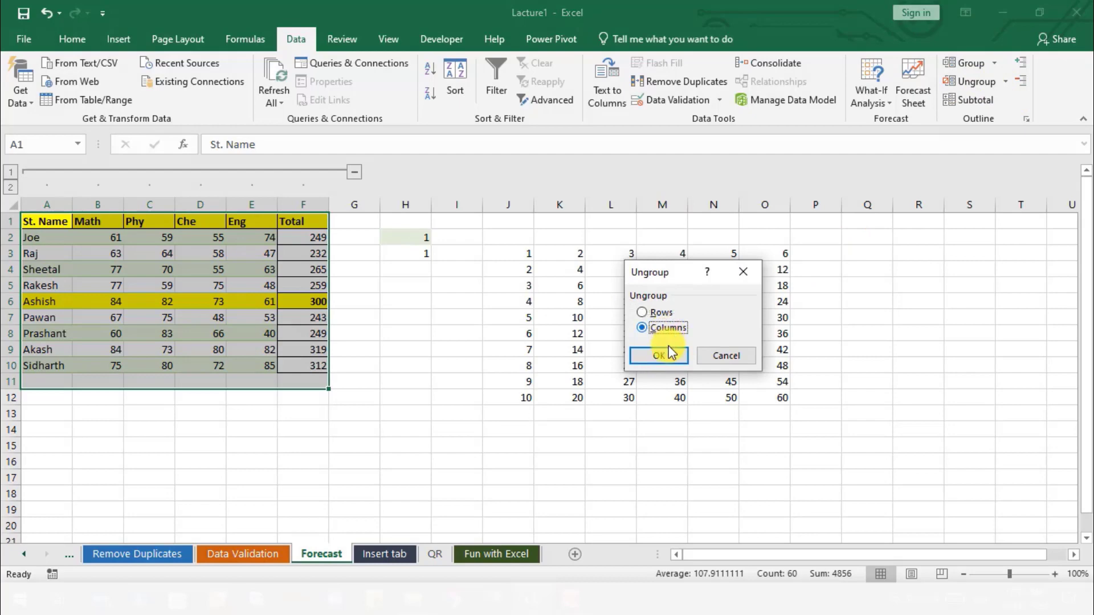
pyautogui.click(659, 354)
pyautogui.click(391, 374)
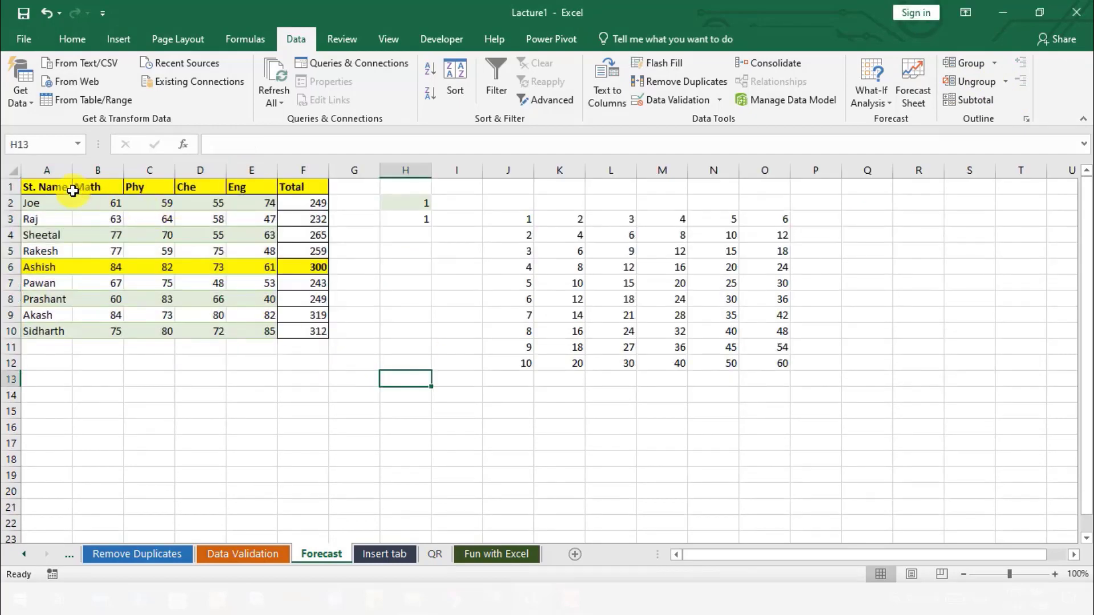
pyautogui.moveTo(55, 187); pyautogui.dragTo(327, 348)
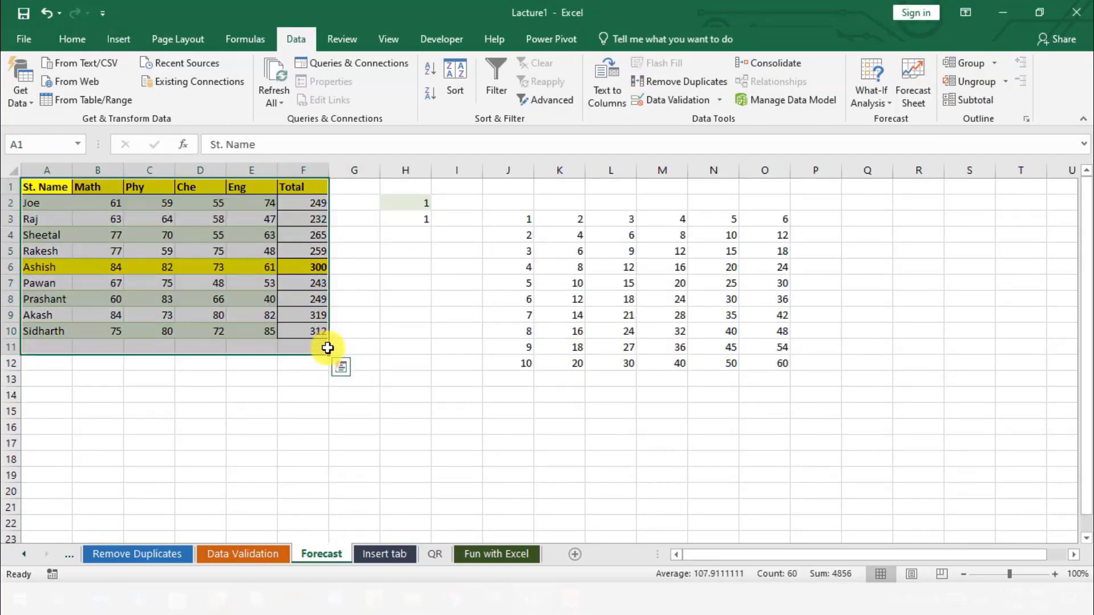
pyautogui.click(439, 300)
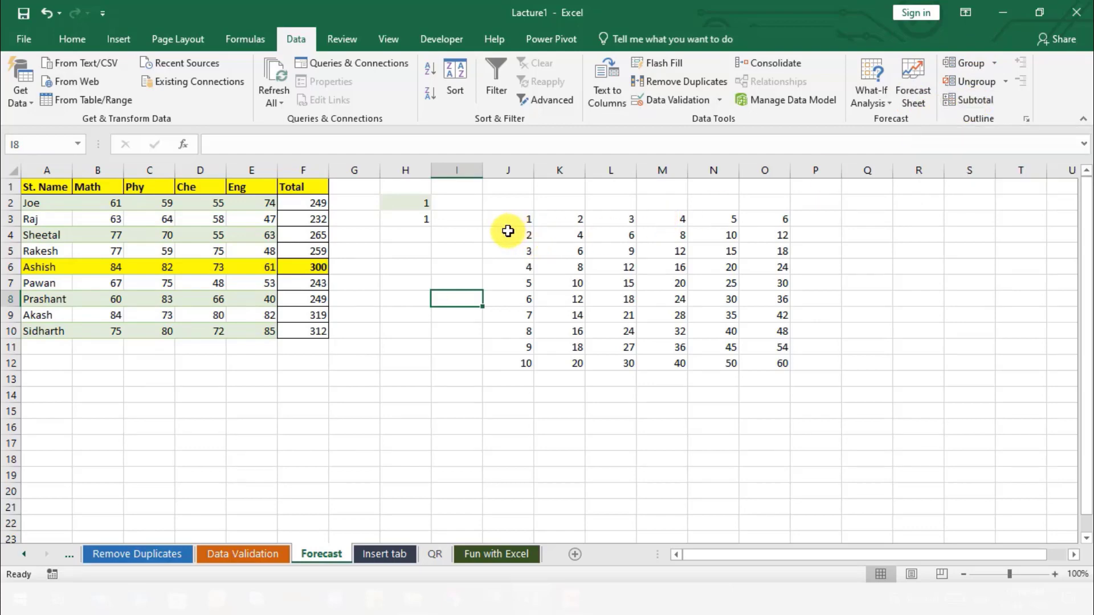
pyautogui.moveTo(509, 221); pyautogui.dragTo(777, 358)
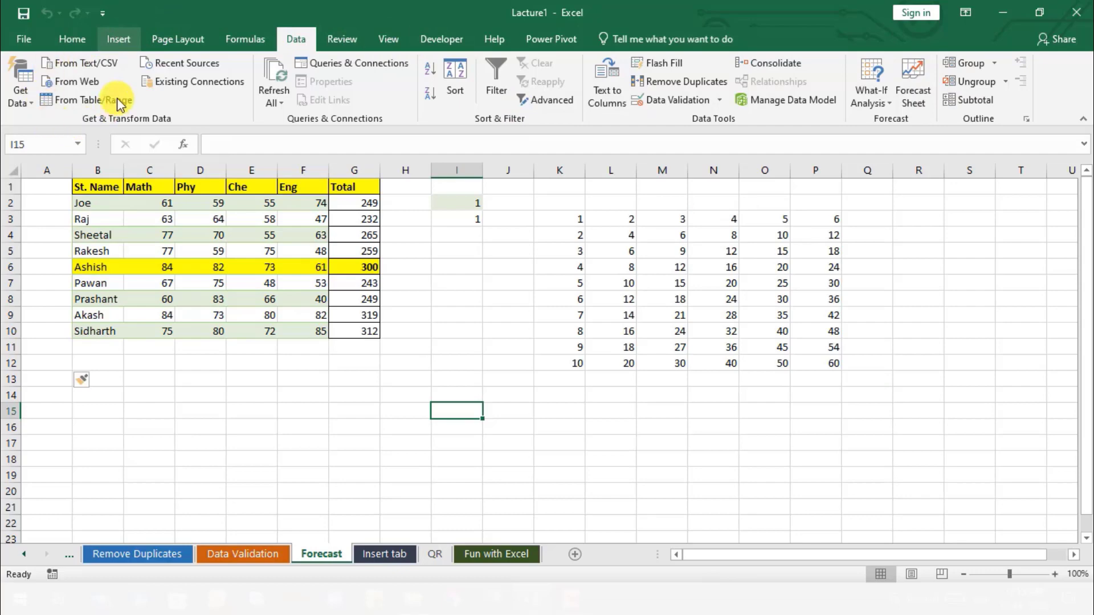
pyautogui.click(118, 39)
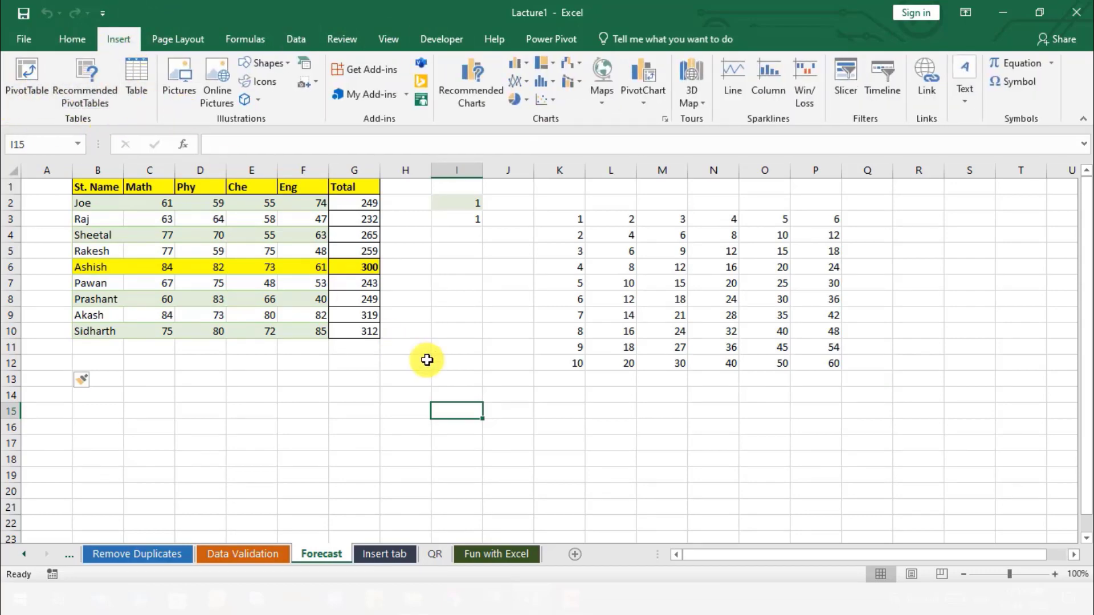
pyautogui.click(372, 409)
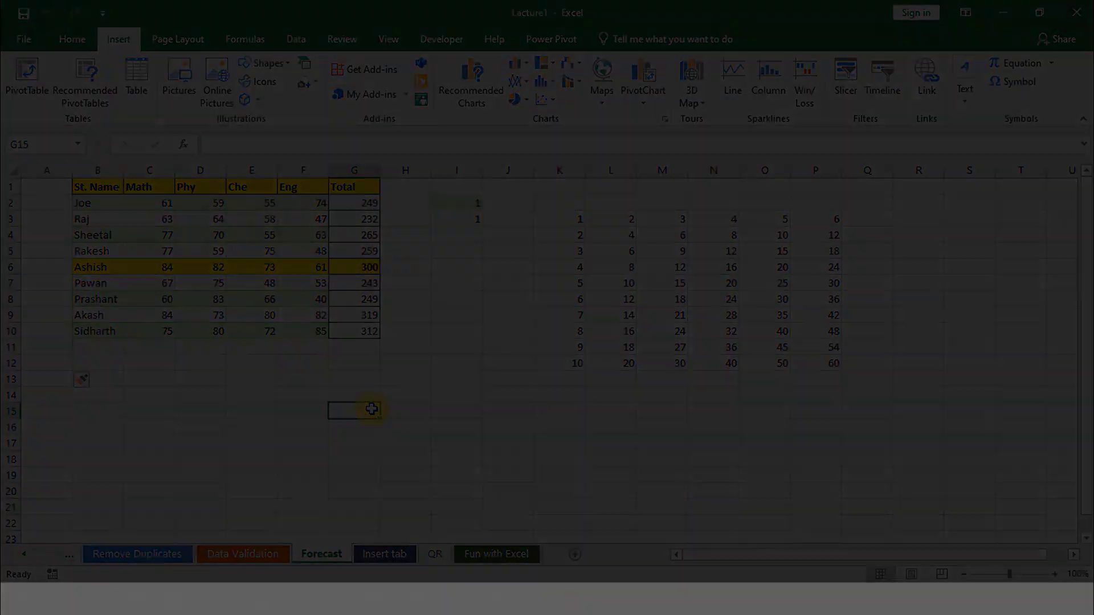